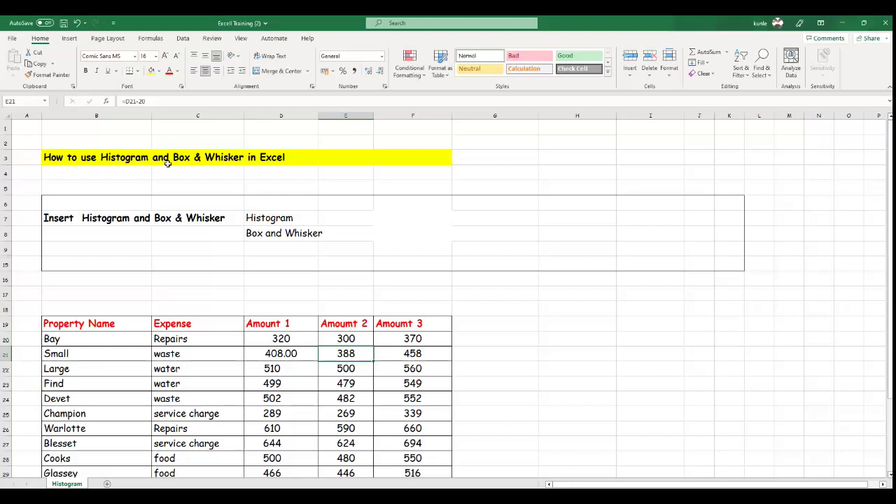
Step: Examine the listed chart topics and the expense table's Property Name, Expense and three Amount columns
left_click(272, 218)
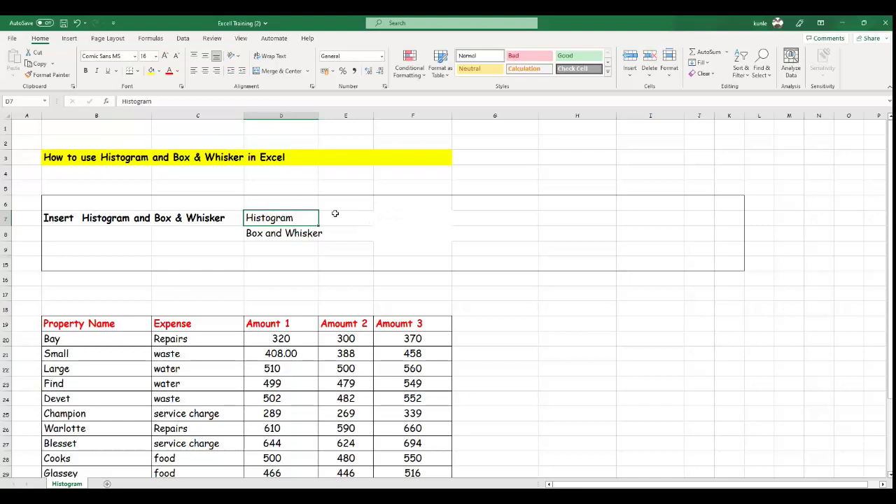
scroll(400, 225, "down", 1)
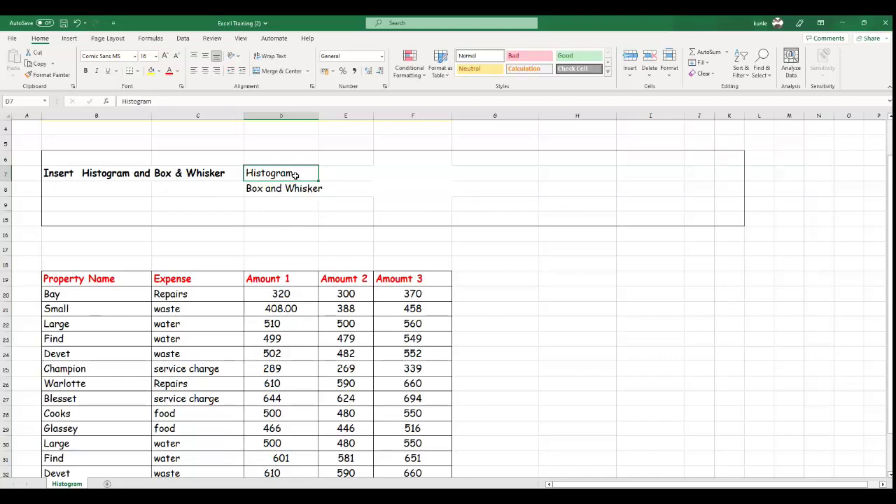
scroll(299, 196, "up", 1)
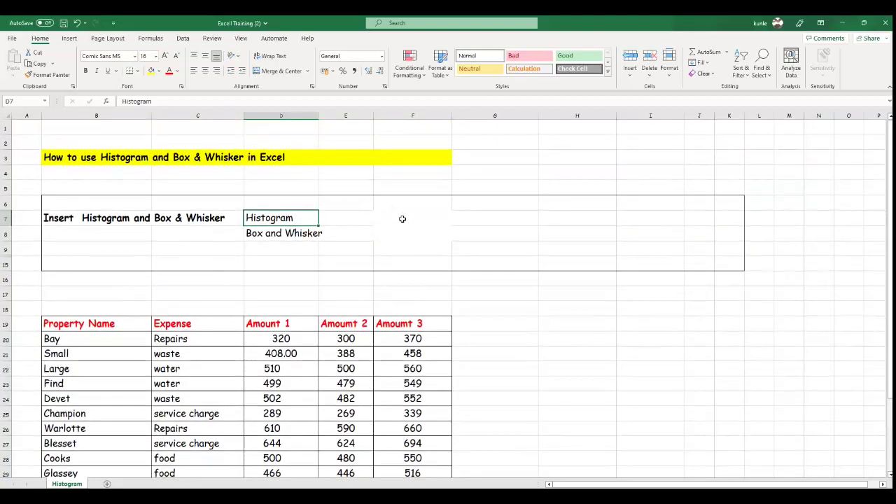
scroll(402, 219, "down", 3)
scroll(402, 219, "up", 2)
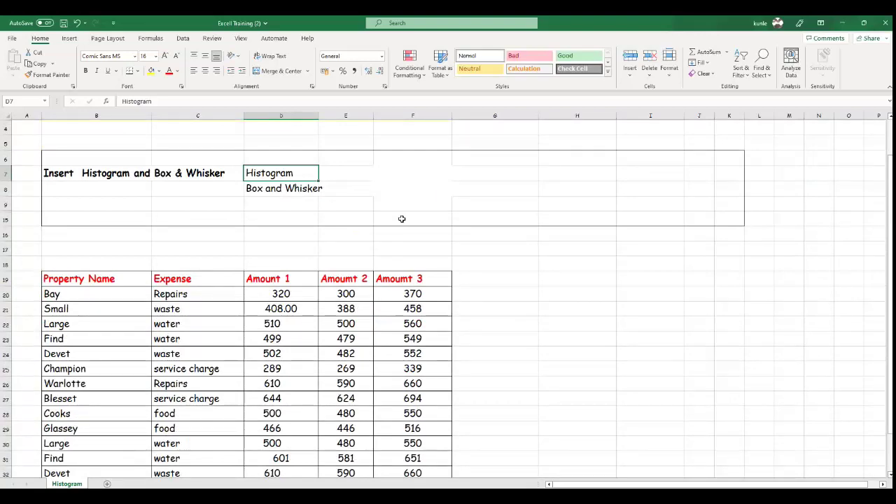
scroll(402, 219, "down", 3)
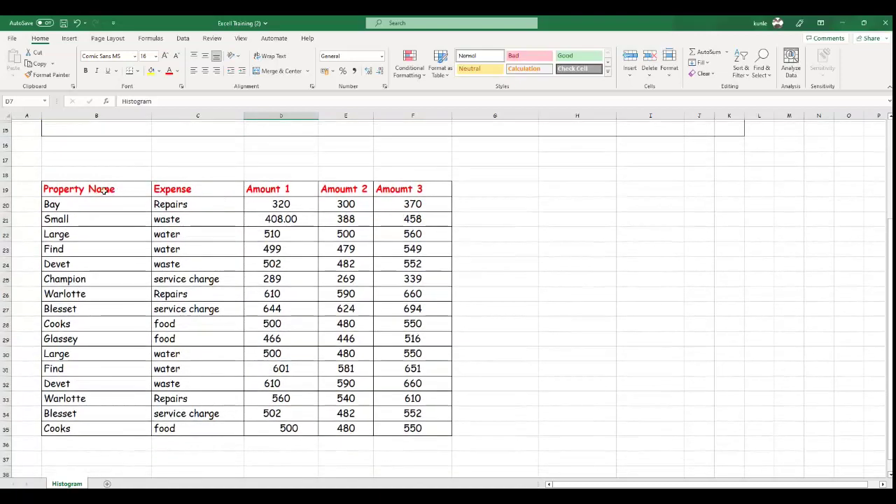
left_click_drag(73, 191, 417, 400)
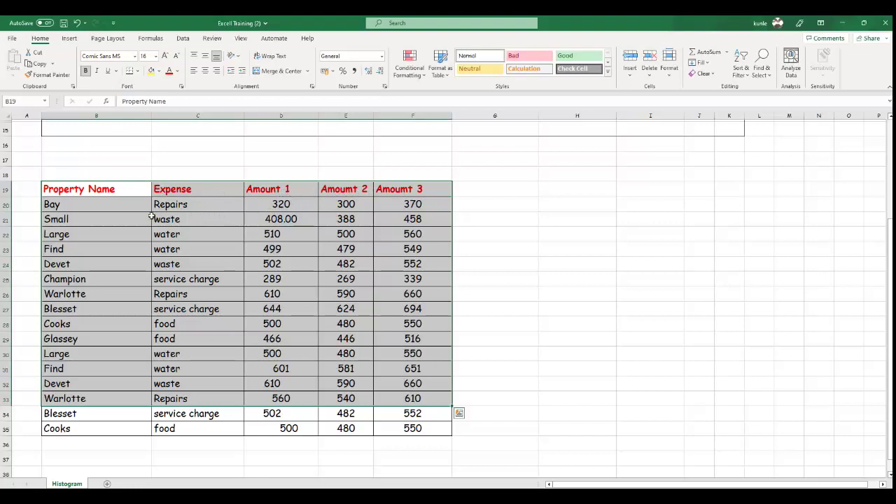
left_click_drag(119, 186, 124, 426)
left_click_drag(203, 196, 217, 428)
left_click_drag(293, 204, 421, 427)
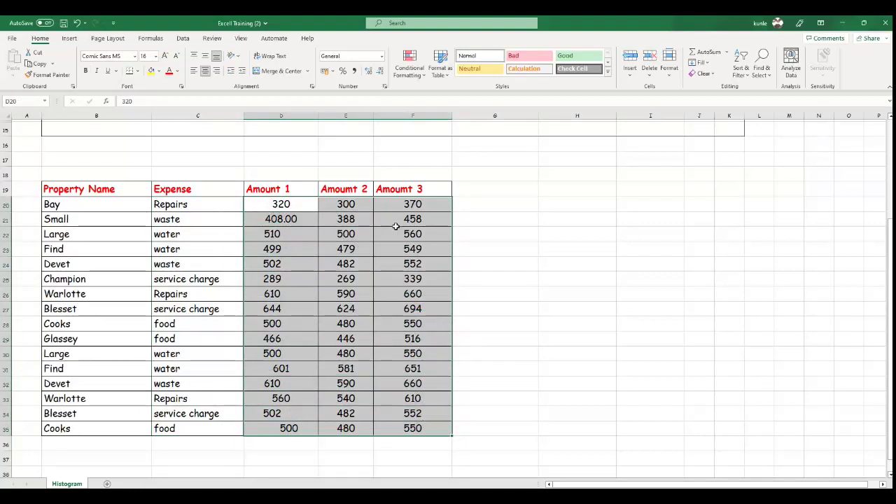
scroll(413, 225, "up", 1)
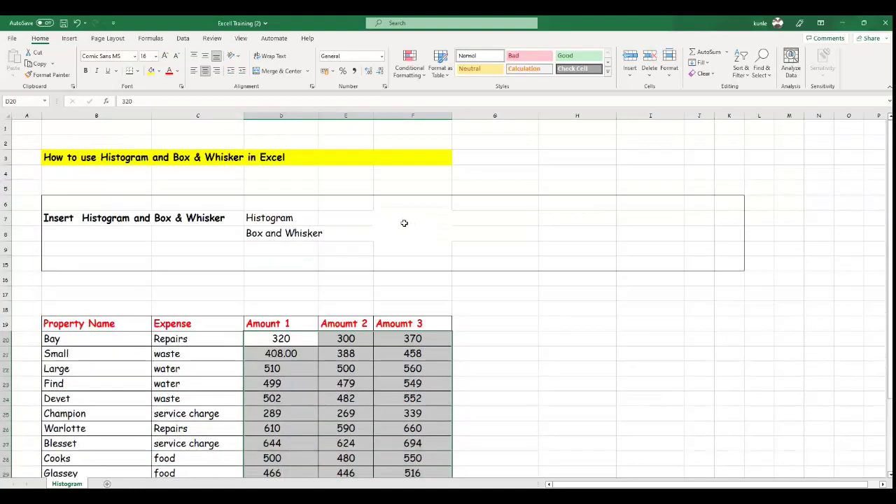
scroll(404, 222, "down", 1)
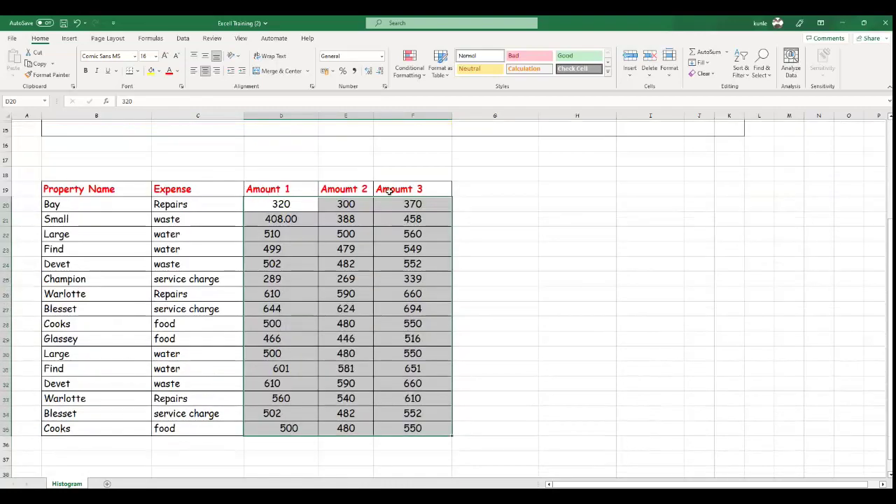
scroll(390, 191, "up", 1)
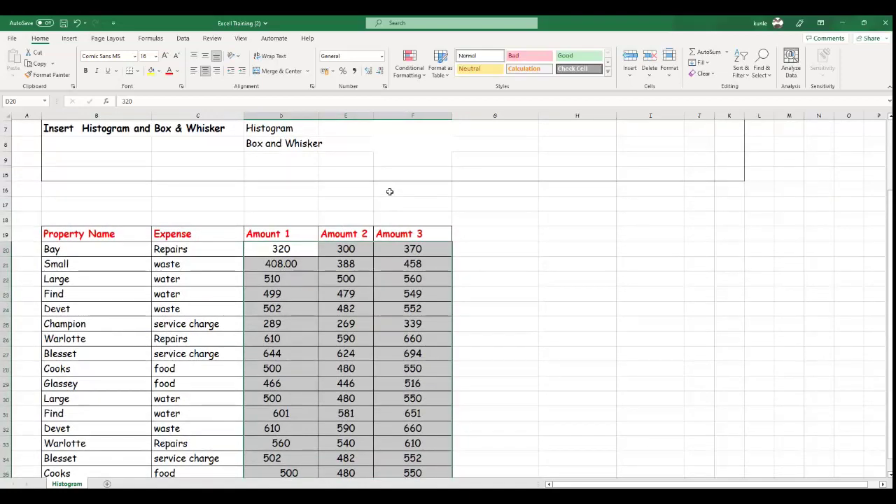
scroll(390, 191, "down", 1)
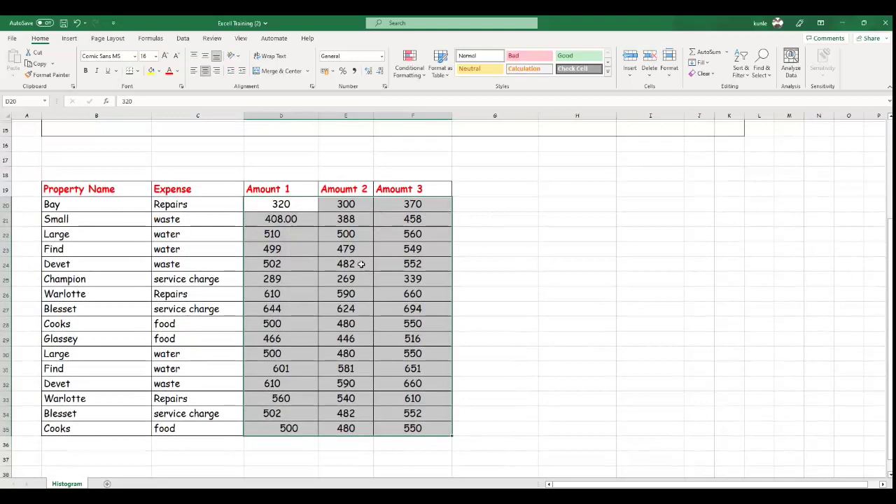
scroll(399, 264, "up", 1)
scroll(400, 263, "up", 1)
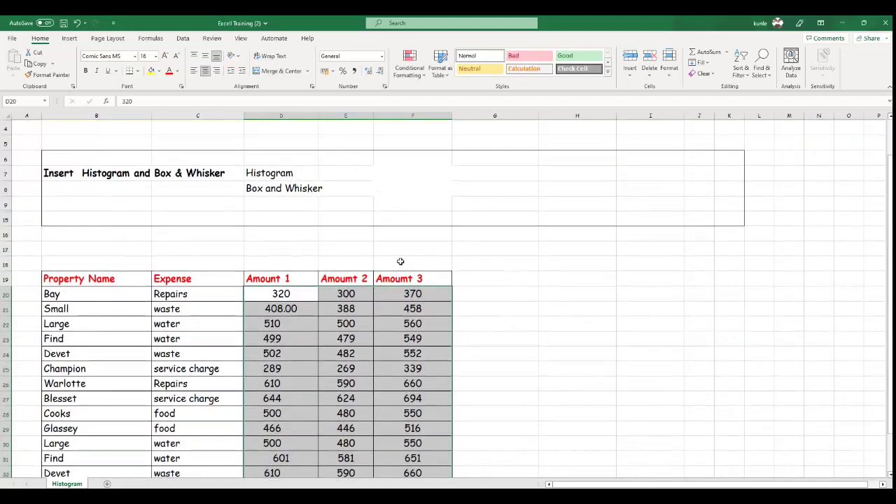
scroll(400, 261, "down", 2)
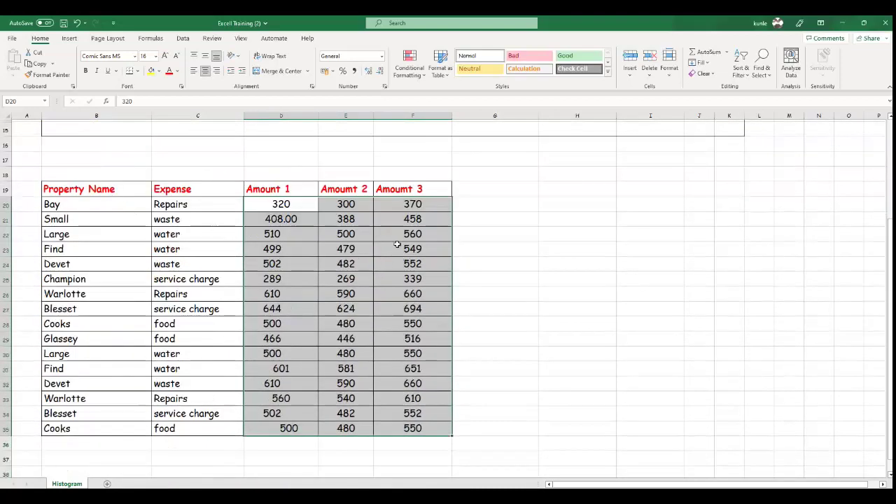
scroll(397, 245, "up", 1)
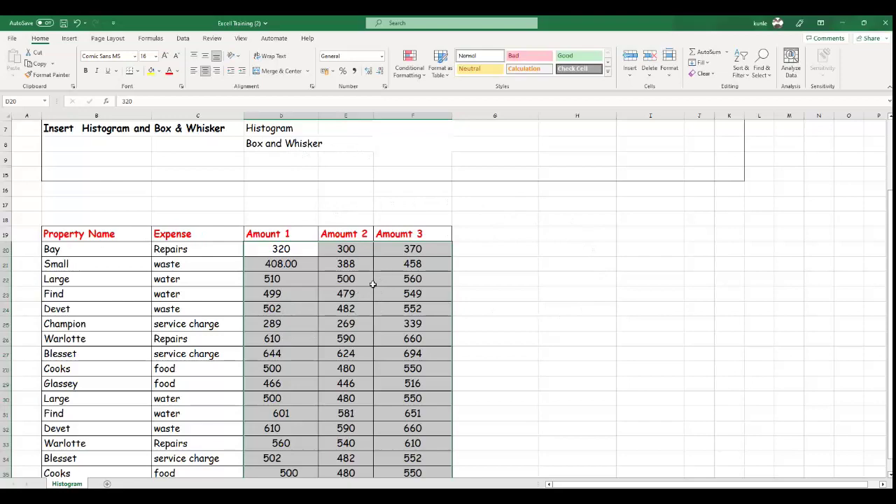
scroll(248, 246, "up", 1)
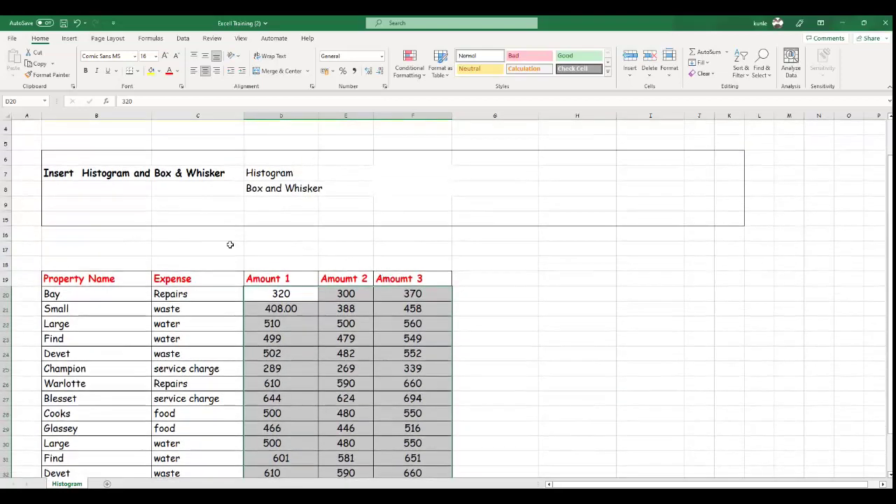
scroll(354, 229, "down", 3)
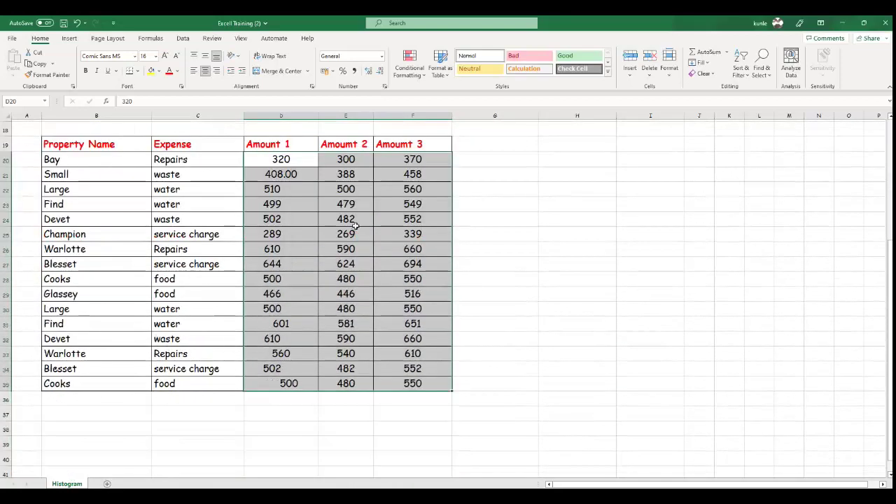
scroll(355, 228, "up", 3)
scroll(355, 225, "up", 1)
scroll(355, 226, "down", 2)
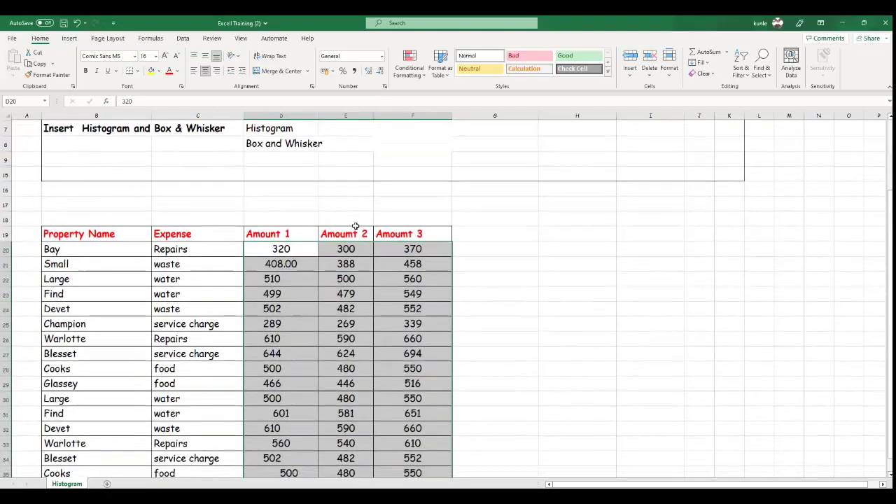
Step: Insert a histogram chart based on the whole expense table, B19:F35, including its header row
left_click_drag(68, 235, 395, 439)
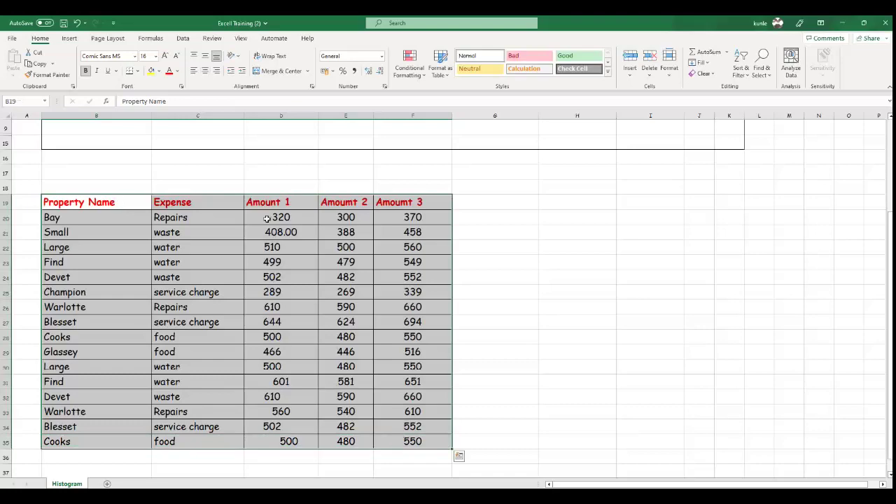
scroll(260, 241, "up", 2)
scroll(141, 245, "down", 2)
scroll(304, 321, "up", 3)
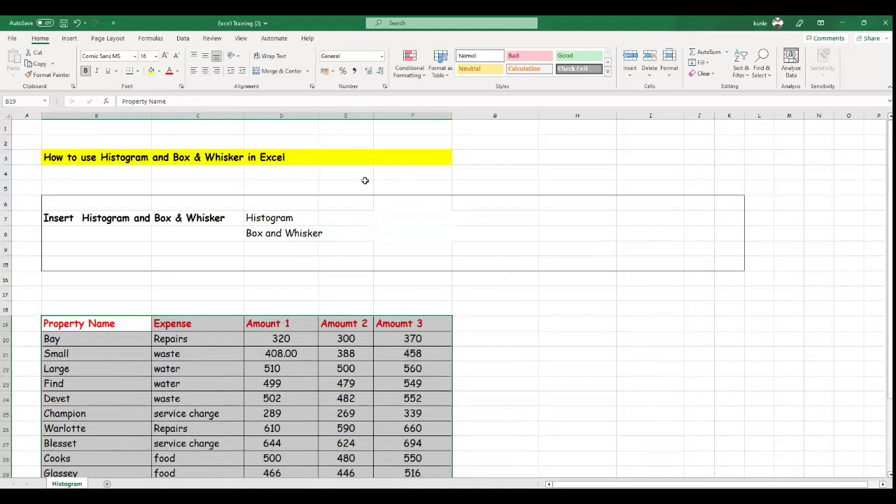
left_click(68, 38)
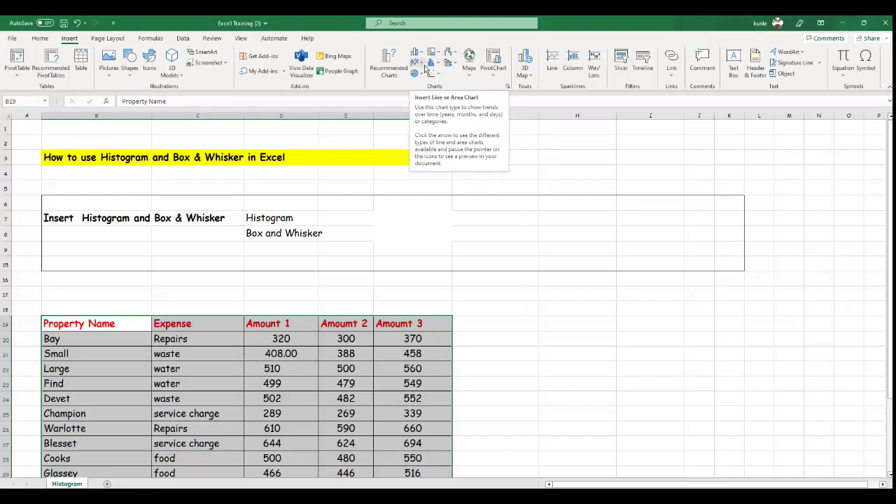
left_click(441, 64)
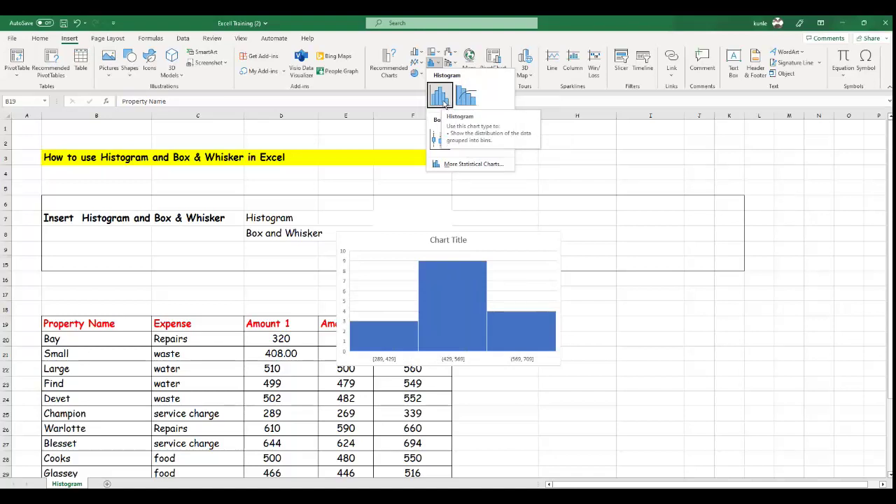
left_click(442, 98)
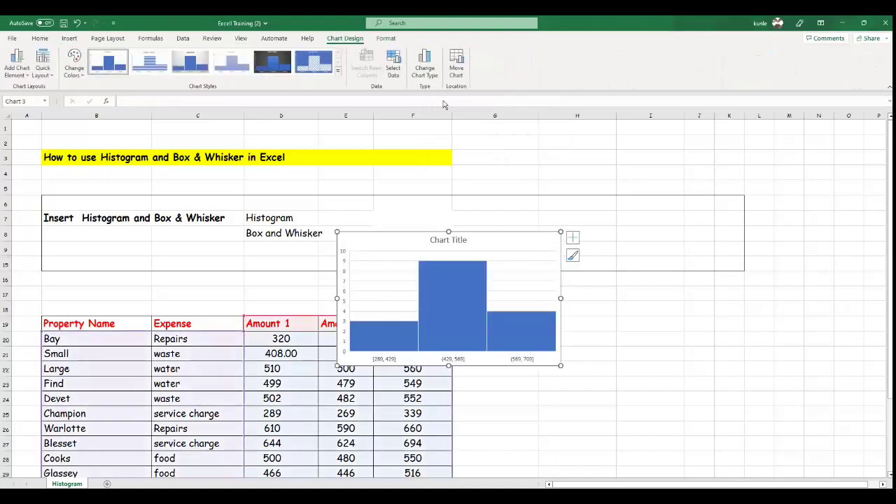
Step: Move the histogram mostly clear of the Amount columns and enlarge it to span about columns F to M, rows 7 to 23
left_click(514, 257)
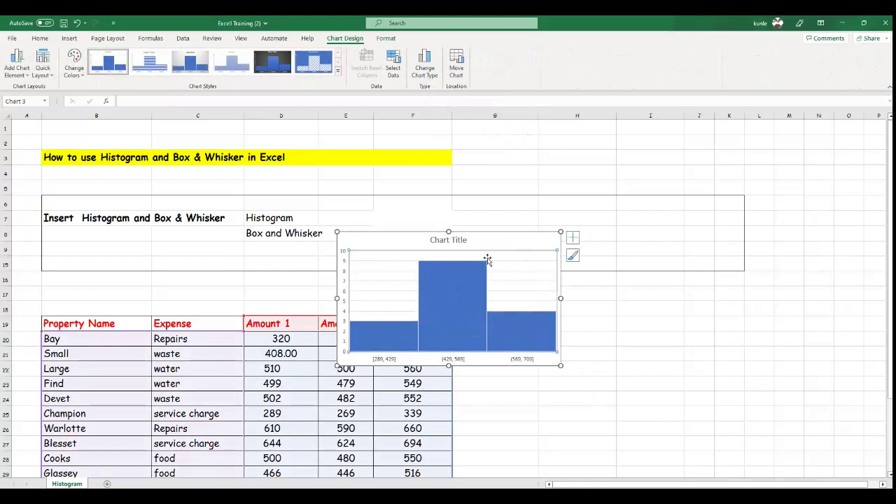
left_click_drag(494, 243, 596, 228)
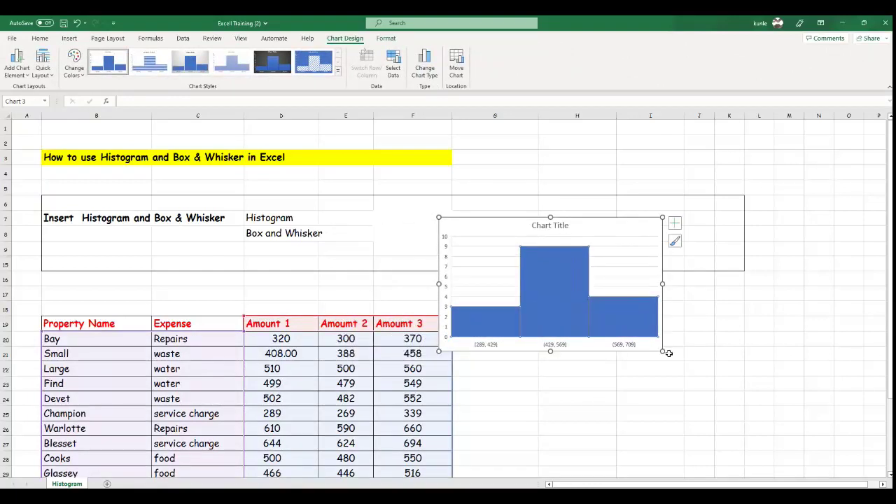
left_click_drag(663, 350, 785, 388)
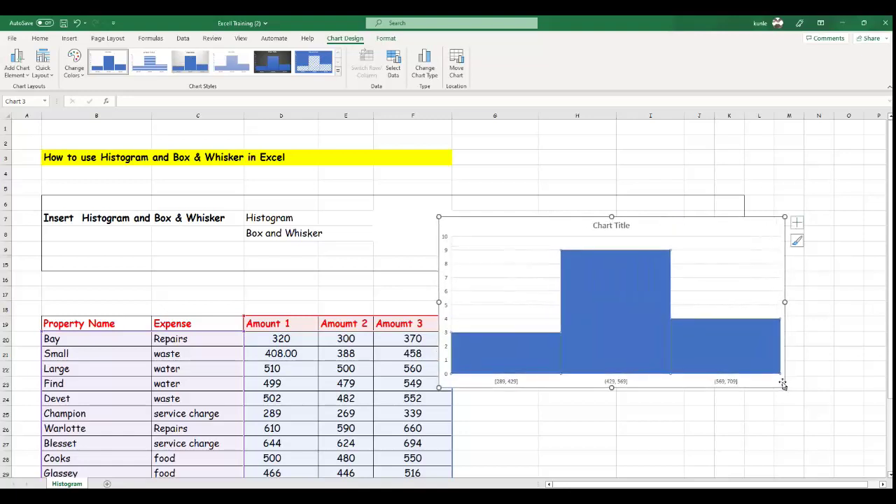
Step: Examine each of the histogram's bars with its bin range and compare them with the amounts in the expense table
left_click(532, 352)
left_click(594, 340)
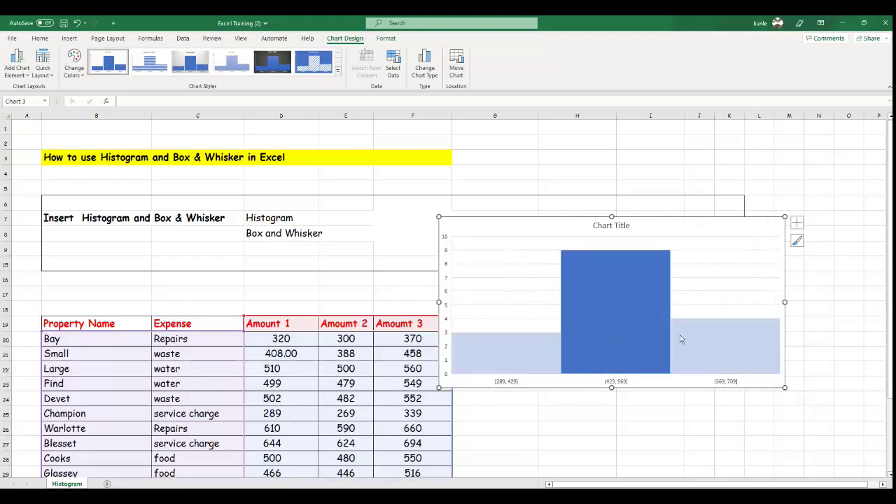
left_click(726, 351)
left_click(525, 348)
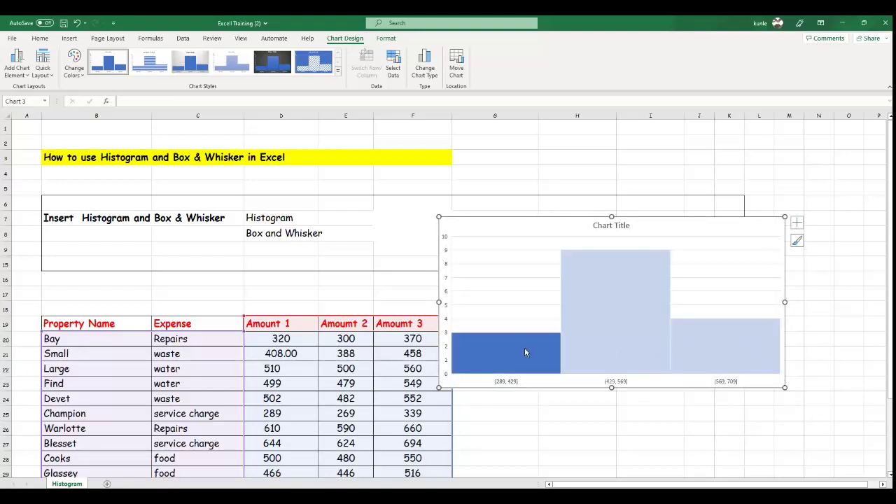
left_click(605, 297)
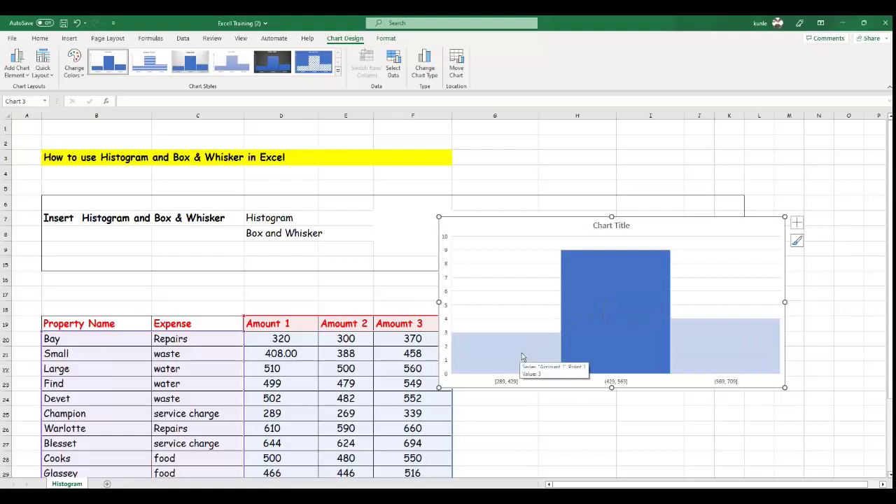
mouse_move(595, 343)
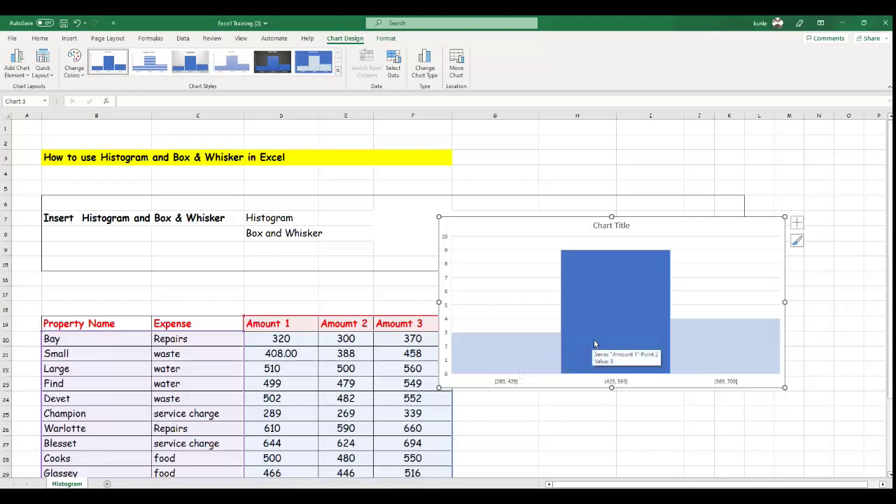
left_click(737, 355)
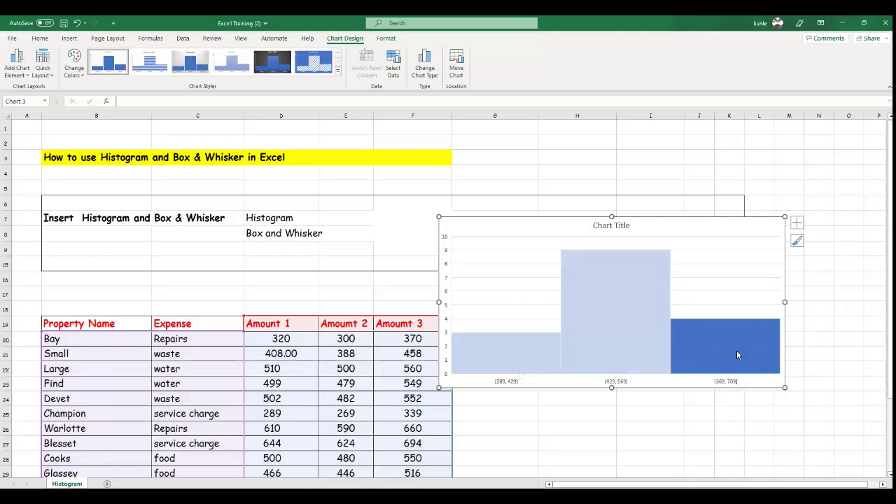
key("Escape")
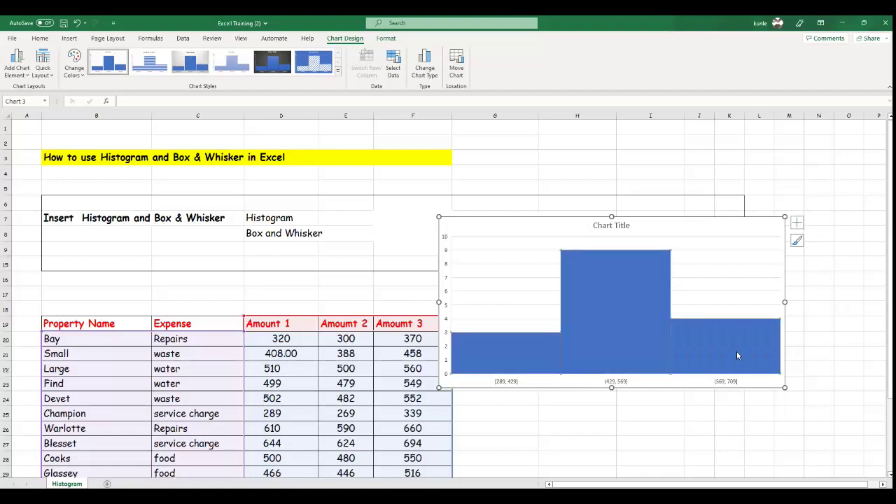
left_click(727, 356)
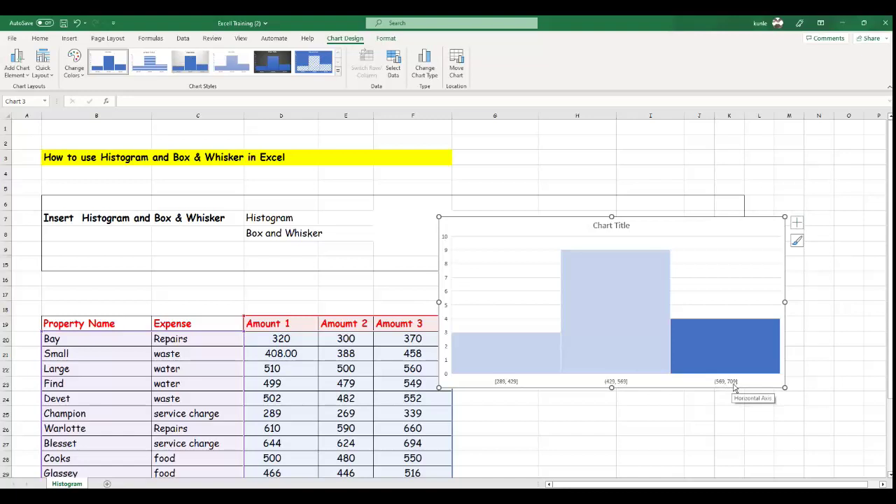
left_click(406, 355)
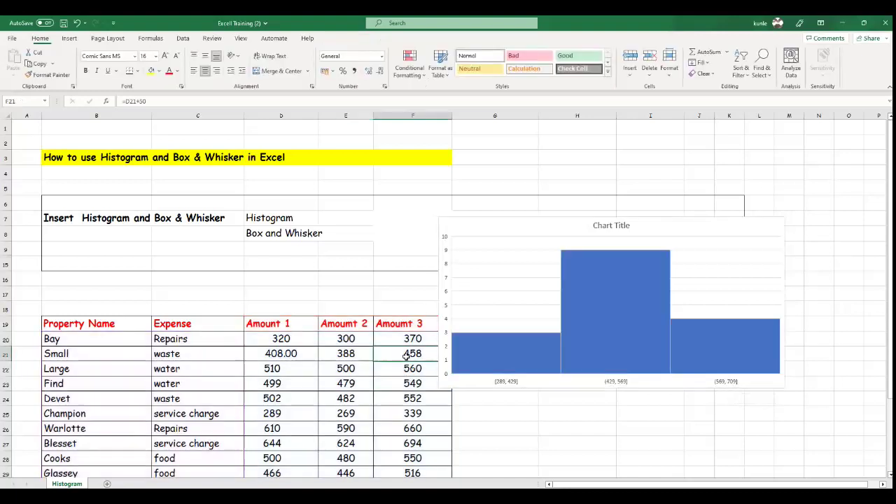
scroll(406, 355, "down", 3)
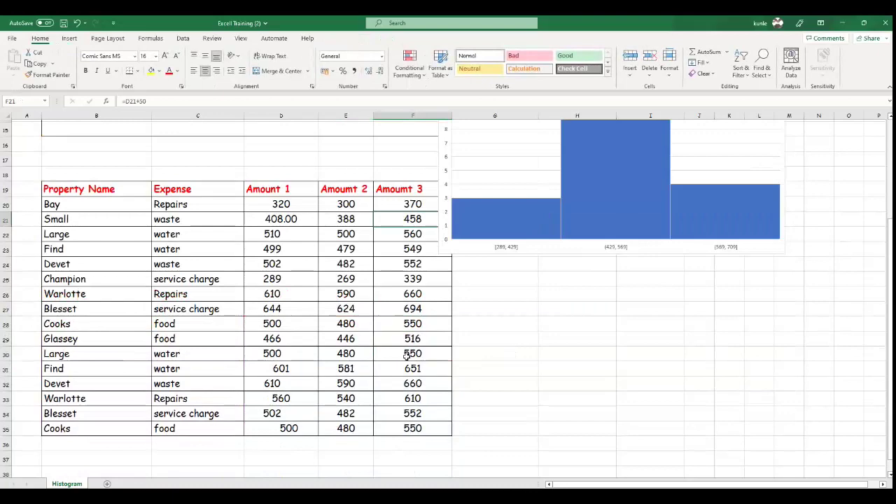
scroll(462, 365, "up", 3)
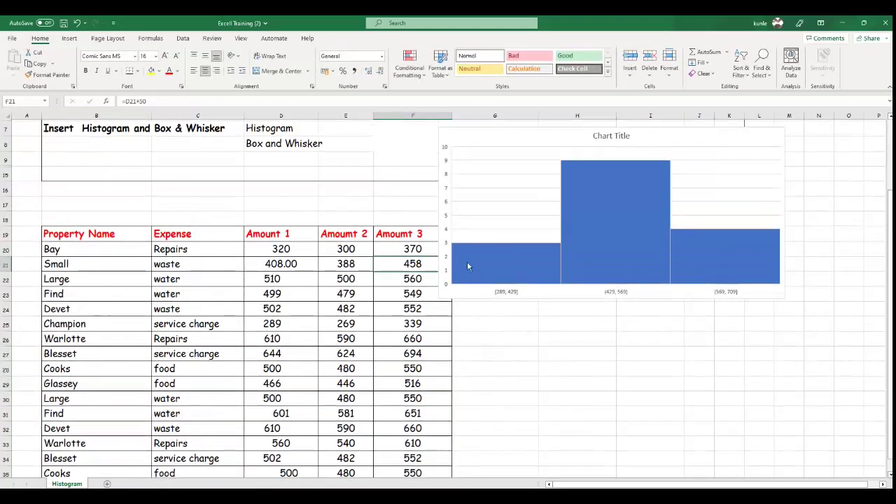
Step: Check the value of the histogram's first bar, for the 289 to 429 bin, against the table's amounts
scroll(535, 306, "up", 2)
scroll(535, 309, "down", 1)
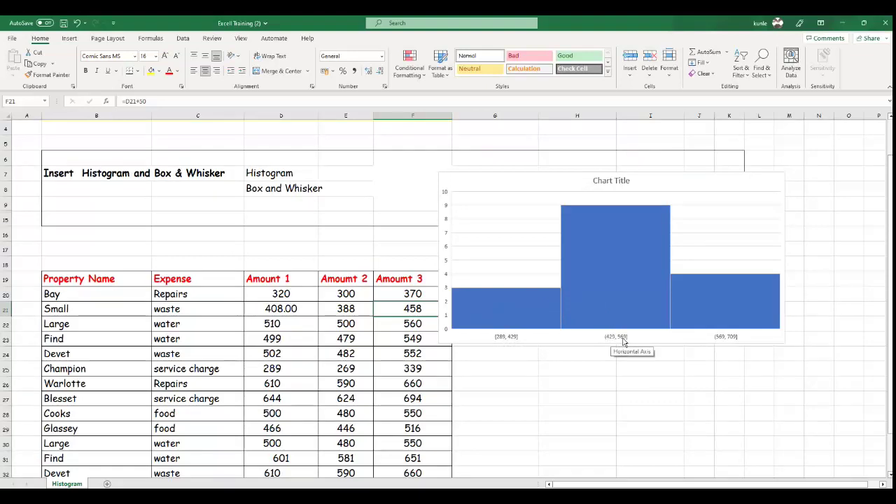
mouse_move(766, 312)
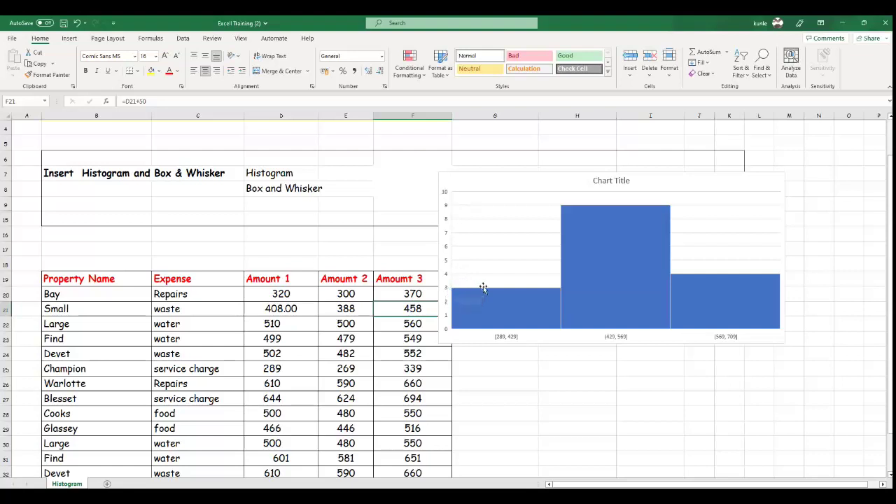
mouse_move(467, 293)
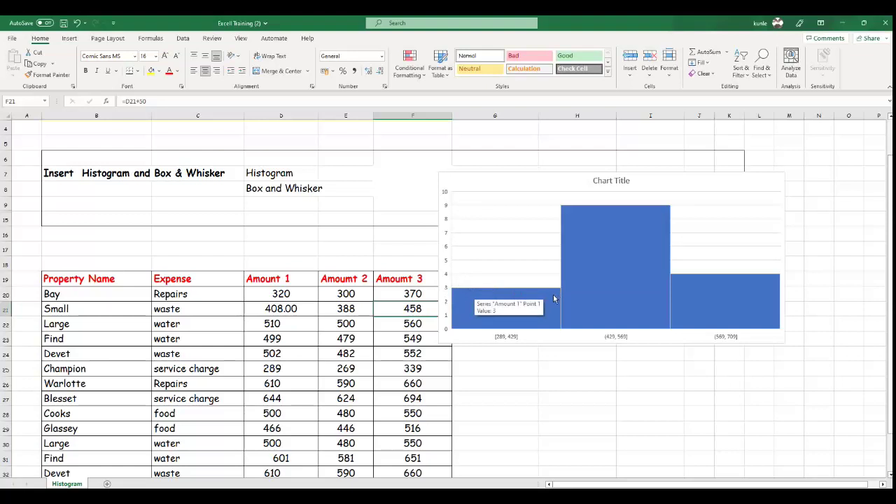
left_click(613, 309)
mouse_move(524, 319)
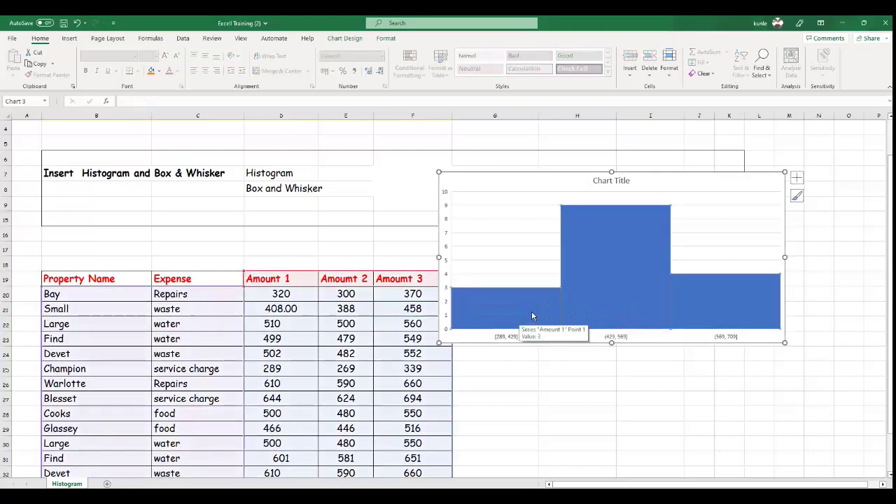
scroll(535, 292, "down", 2)
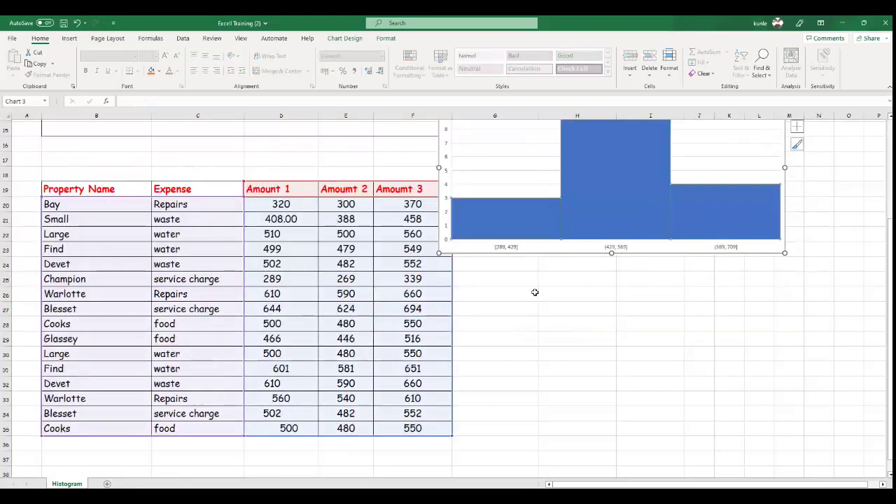
scroll(534, 314, "up", 1)
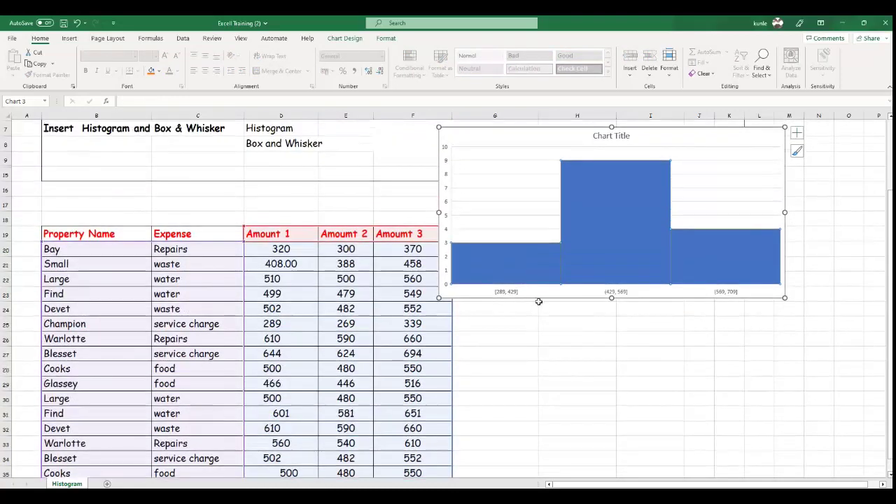
scroll(539, 301, "up", 1)
scroll(539, 303, "down", 1)
scroll(539, 302, "up", 2)
scroll(539, 303, "down", 1)
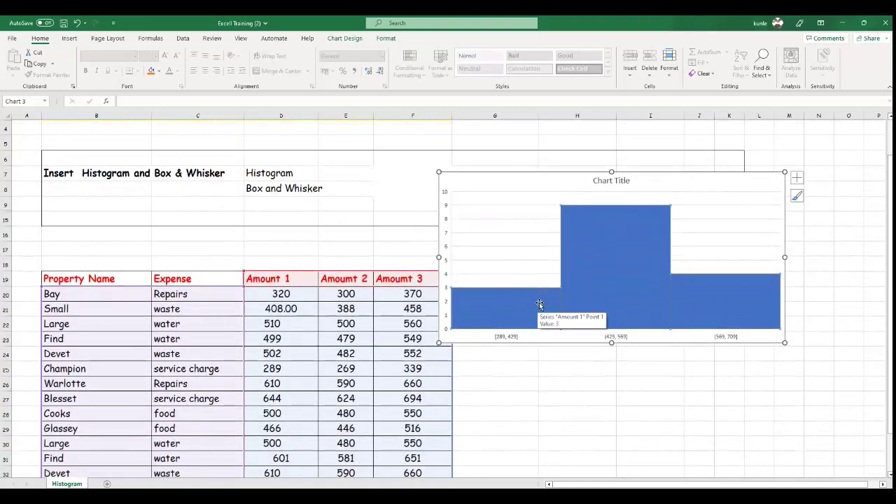
Step: Examine the value of the middle bar, for the 429 to 569 bin, and relate the bin ranges to the Amount columns
mouse_move(636, 257)
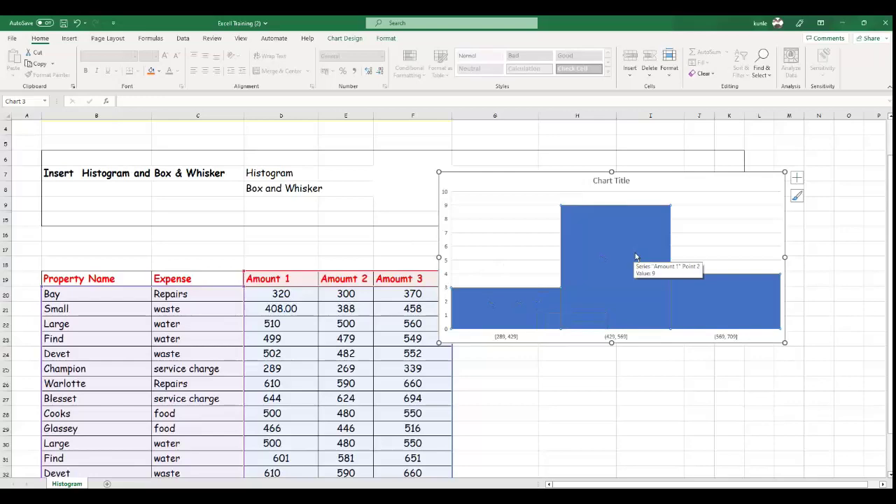
scroll(593, 257, "up", 1)
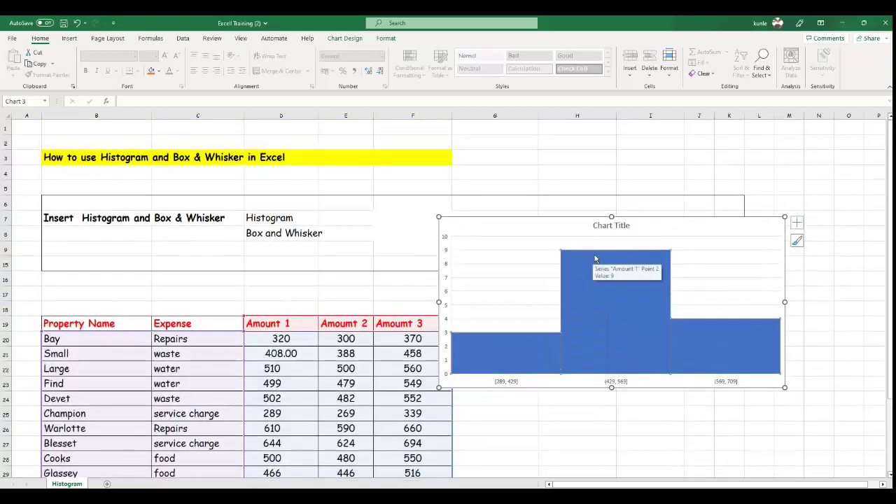
scroll(595, 259, "down", 2)
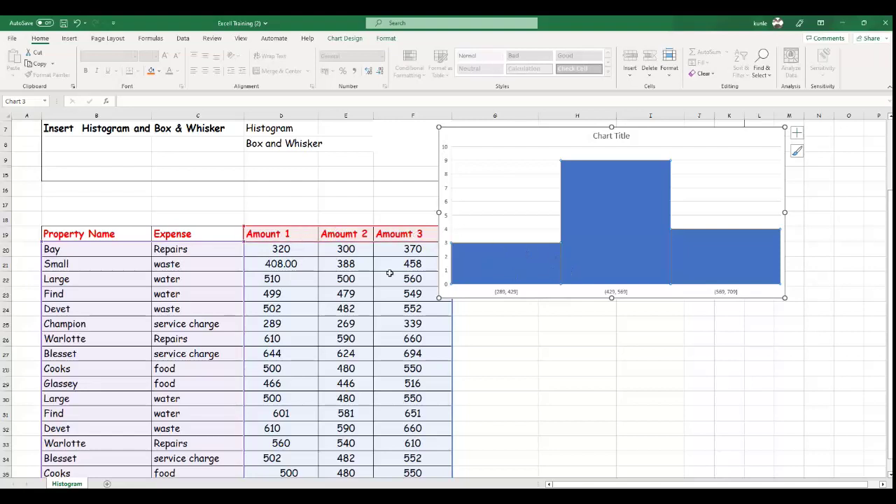
scroll(657, 278, "up", 2)
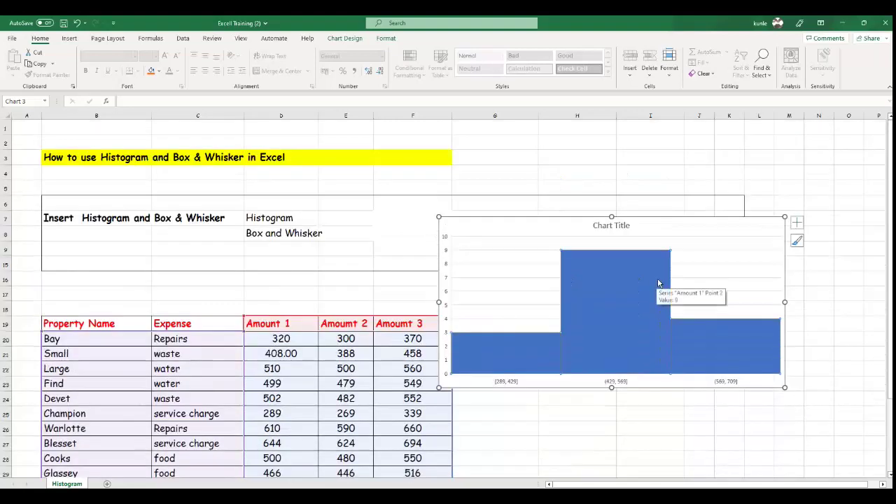
scroll(657, 277, "down", 1)
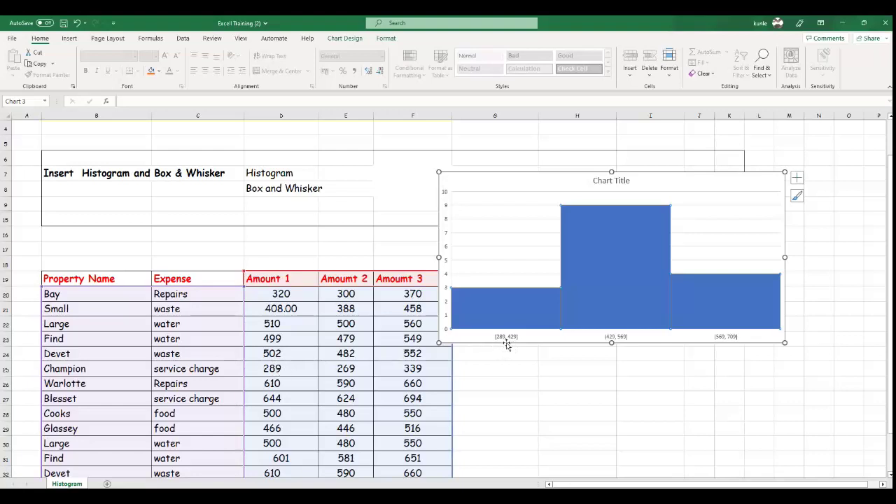
scroll(421, 358, "down", 3)
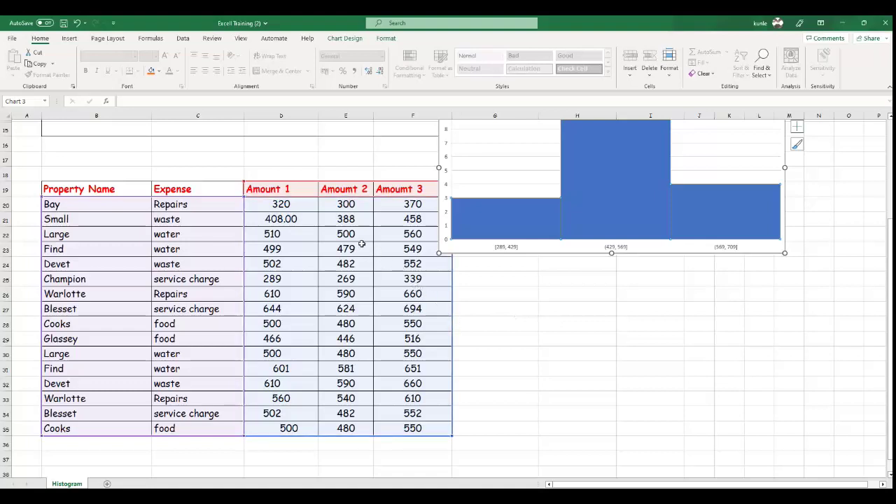
scroll(556, 294, "up", 1)
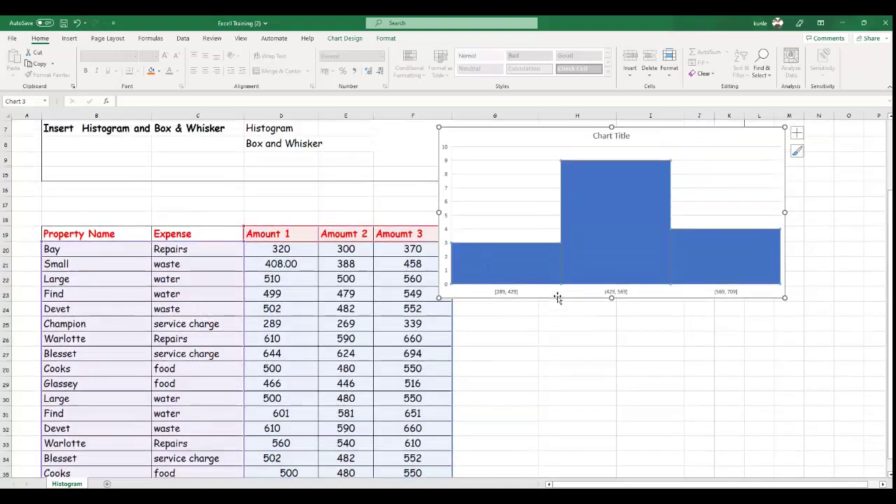
scroll(558, 299, "up", 2)
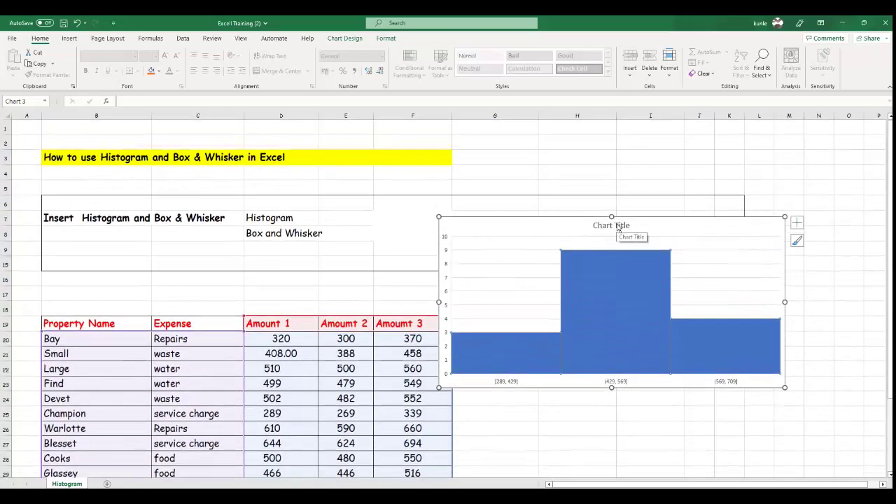
Step: Add data labels and a legend to the histogram
left_click(745, 359)
left_click(748, 267)
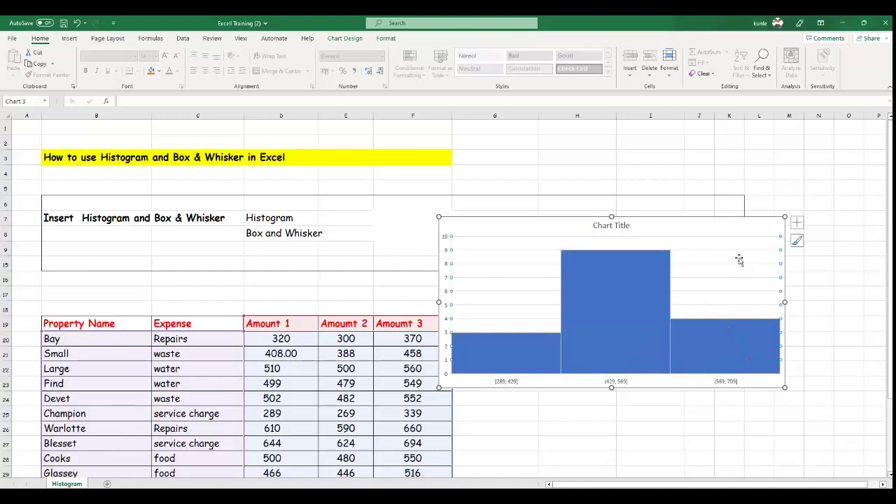
left_click(797, 223)
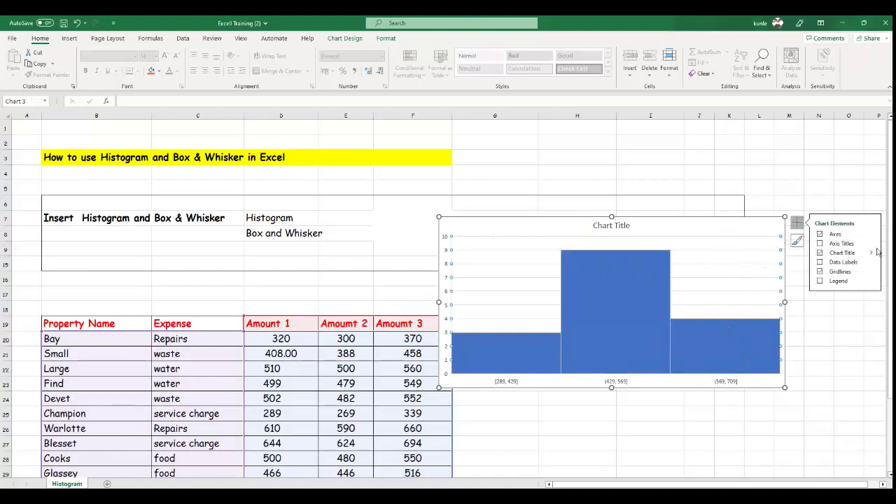
left_click(824, 264)
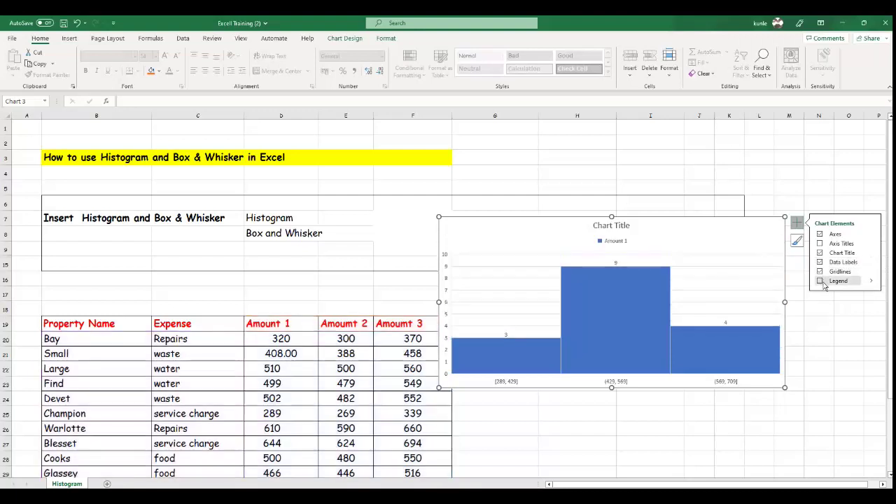
left_click(824, 280)
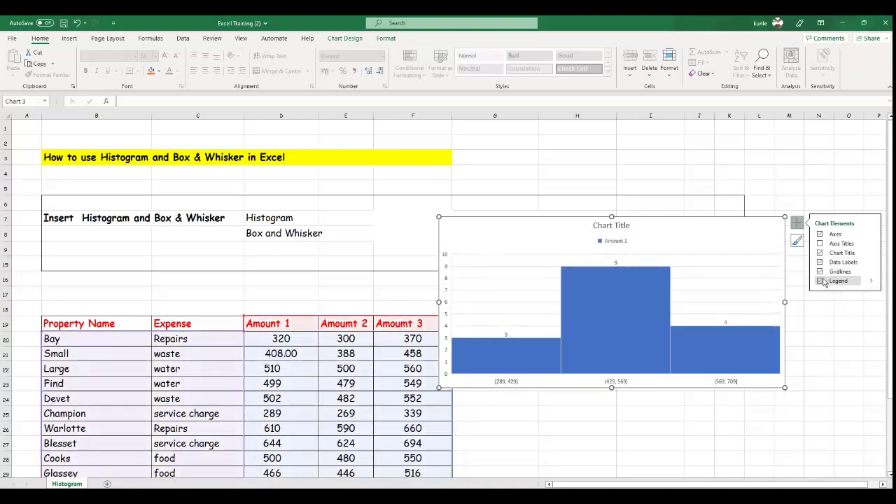
left_click(824, 281)
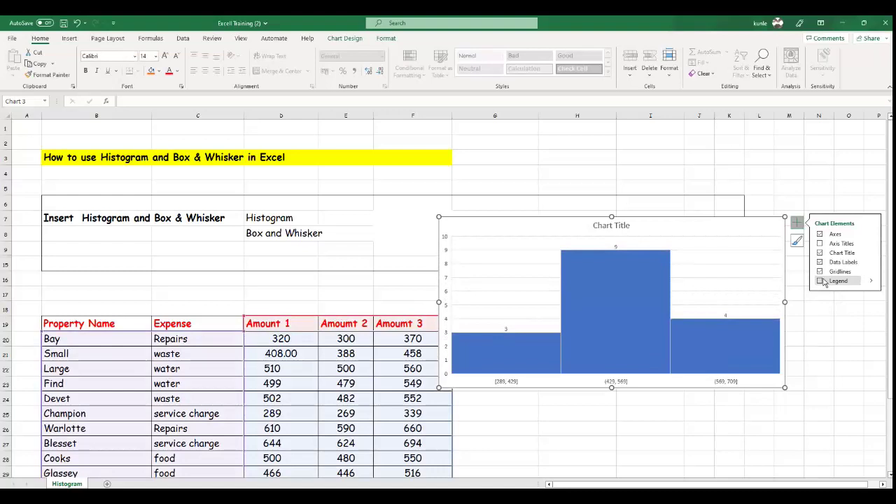
left_click(824, 281)
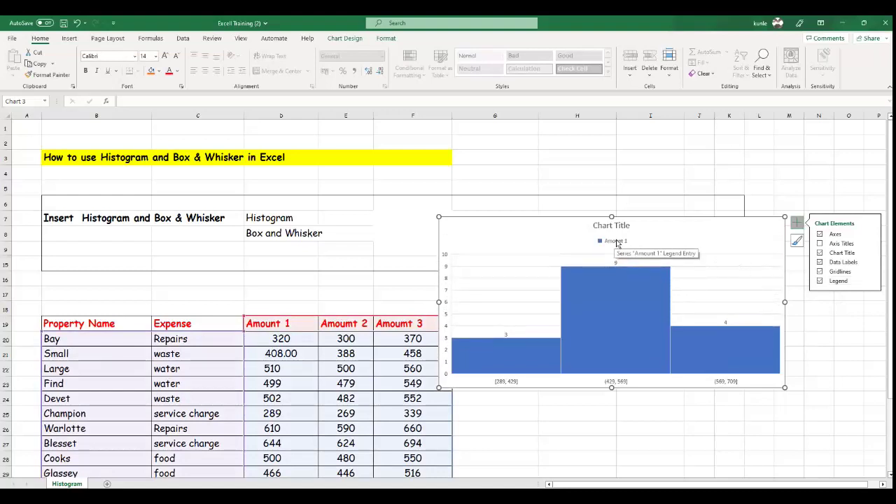
Step: Examine the legend and each labelled bar of the histogram, comparing the bins with the Amount 1 values, including cell D25
scroll(617, 243, "down", 1)
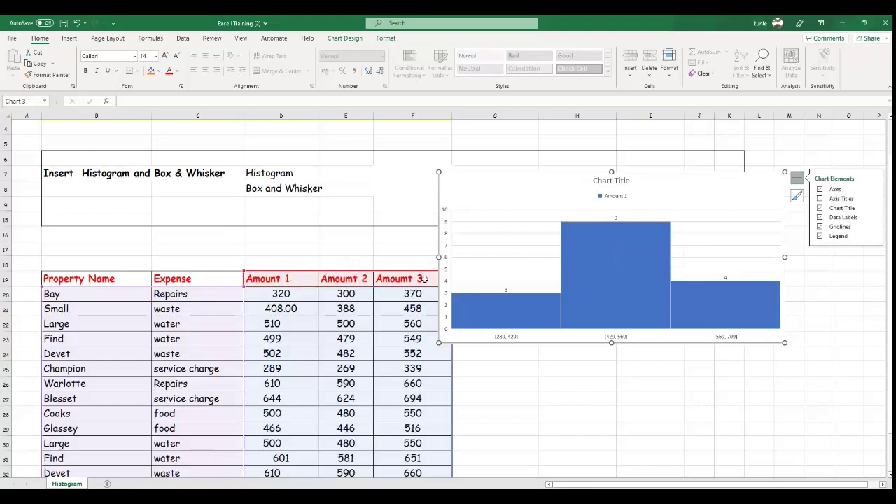
scroll(92, 231, "down", 2)
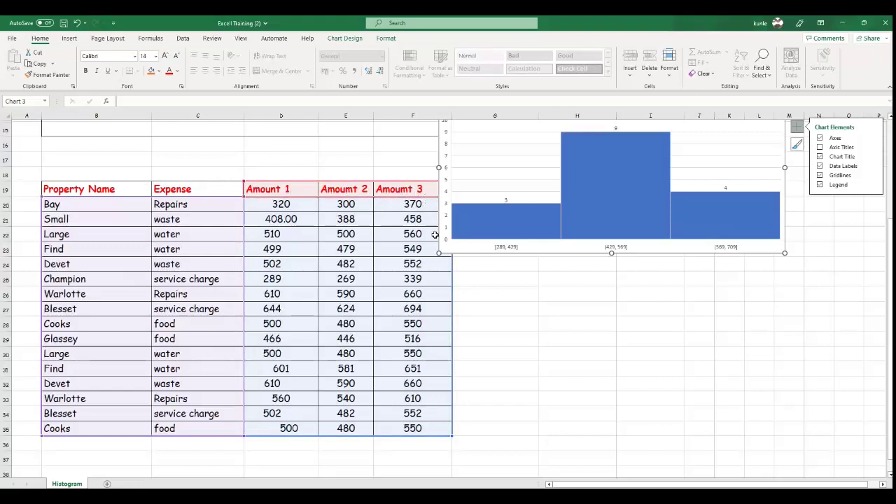
scroll(583, 231, "up", 1)
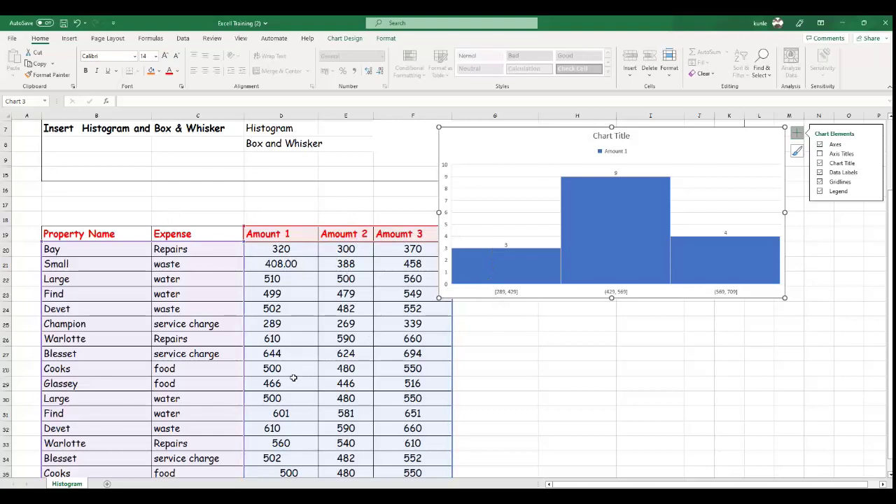
left_click(290, 323)
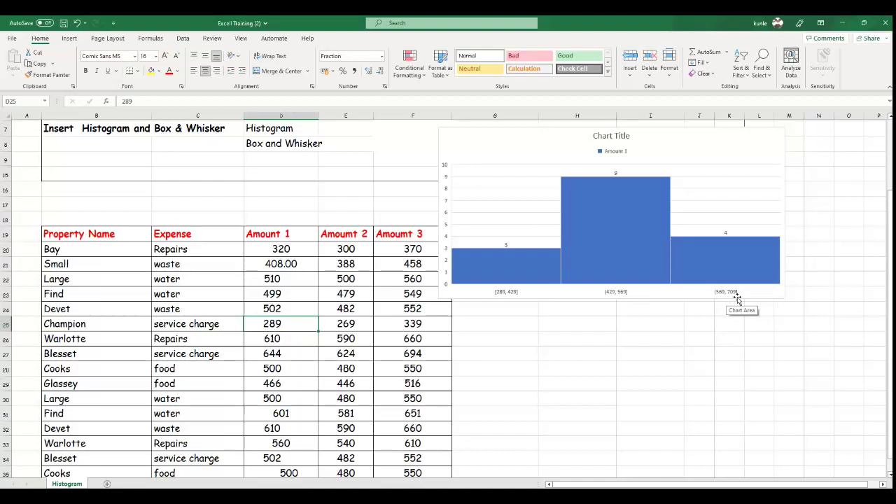
left_click(736, 271)
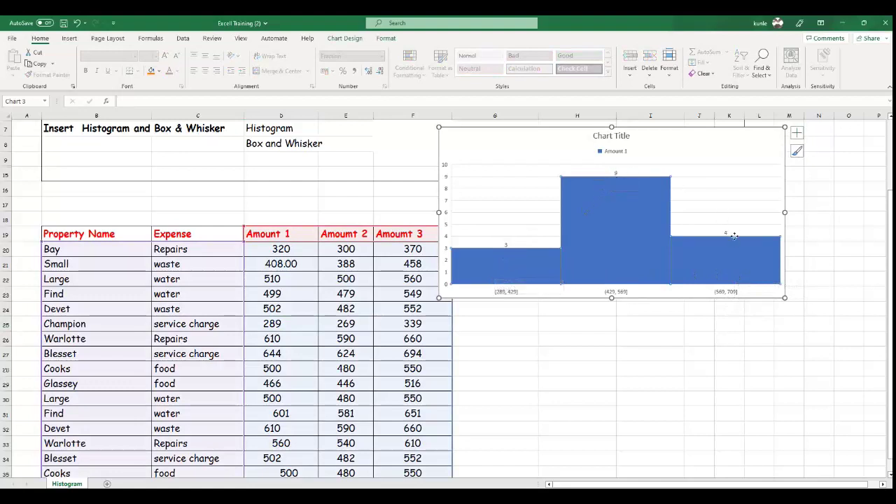
left_click(509, 261)
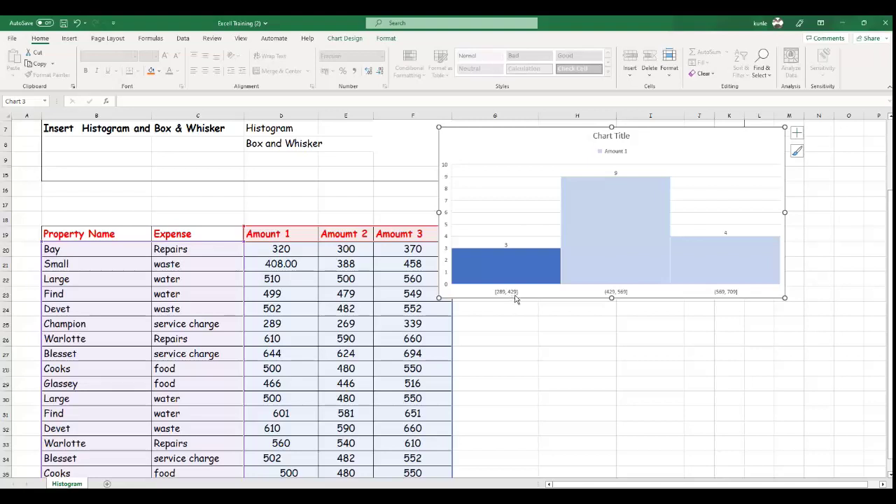
left_click(643, 226)
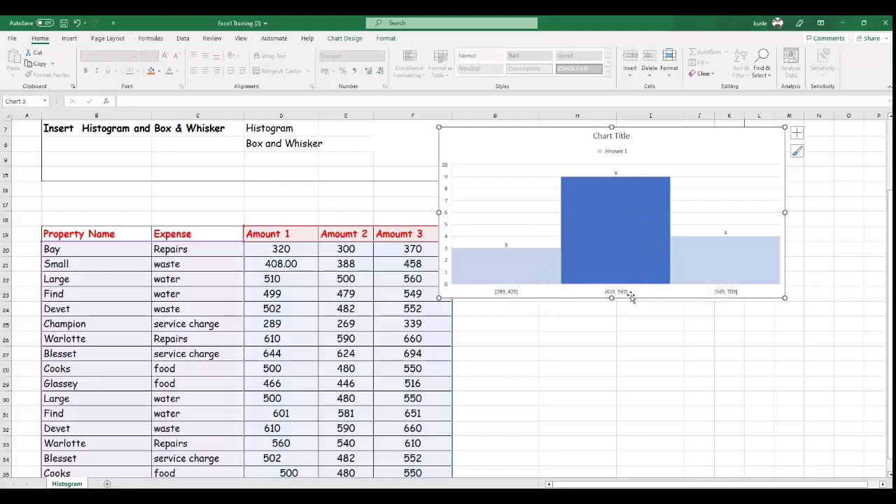
left_click(722, 277)
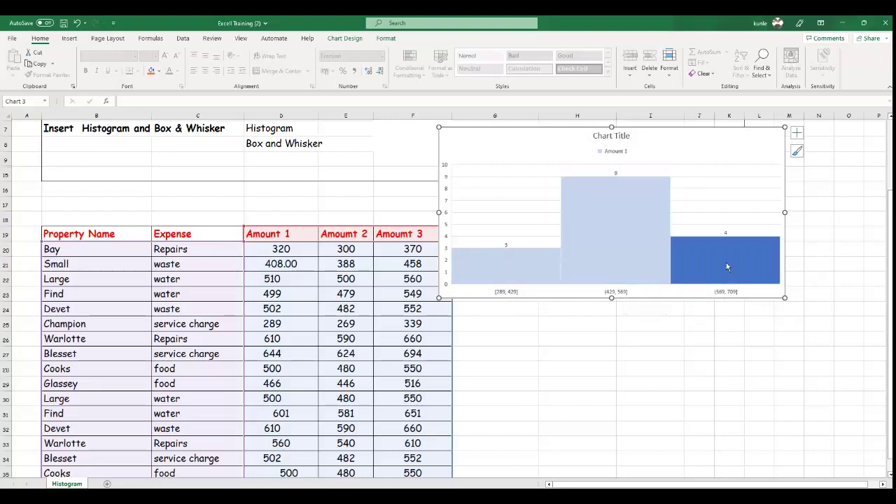
scroll(726, 262, "up", 2)
left_click(627, 227)
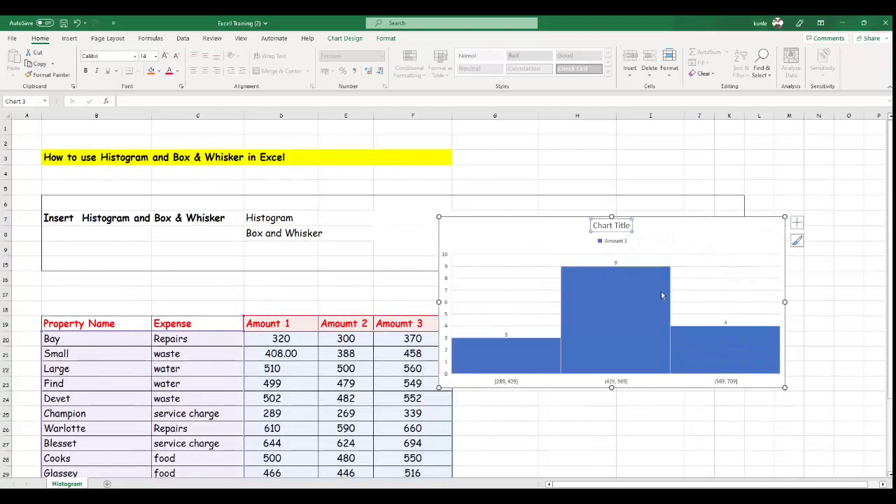
scroll(661, 296, "down", 2)
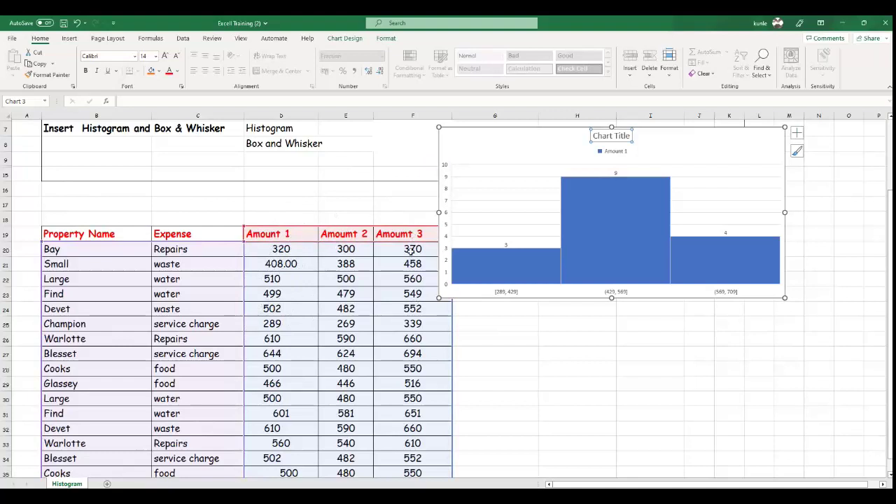
scroll(377, 231, "up", 1)
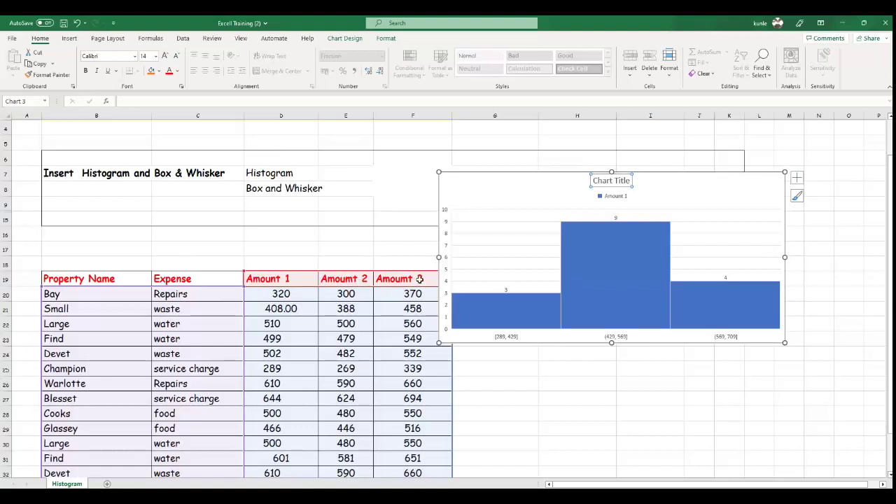
left_click(279, 190)
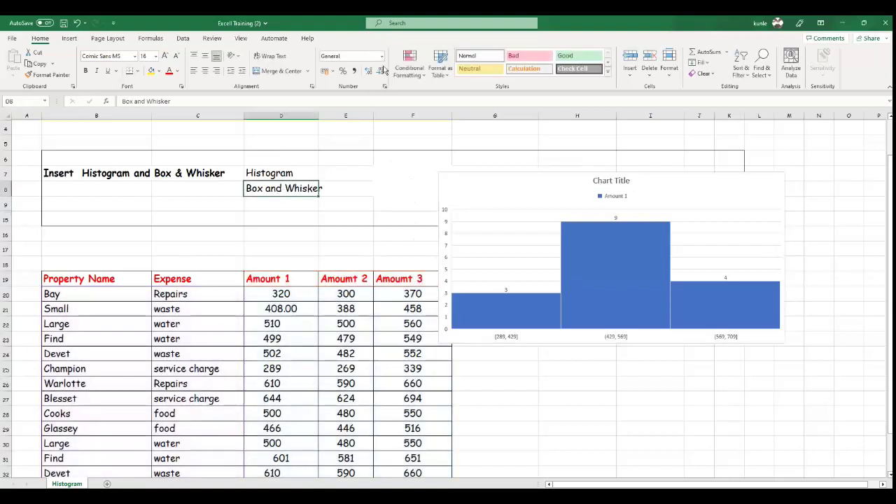
left_click(70, 39)
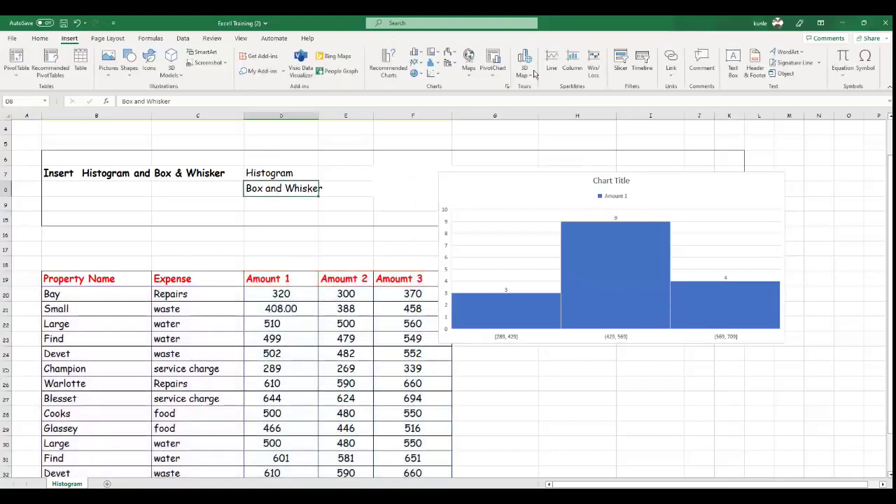
left_click(439, 64)
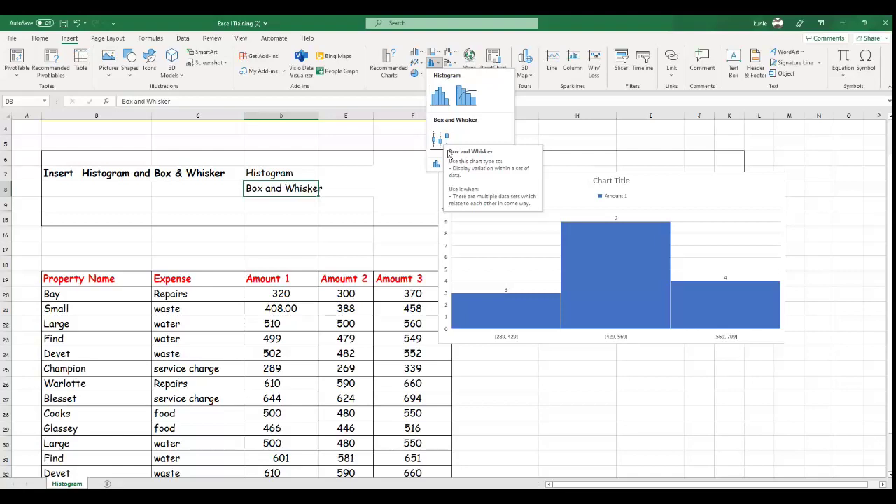
left_click(467, 98)
left_click(548, 278)
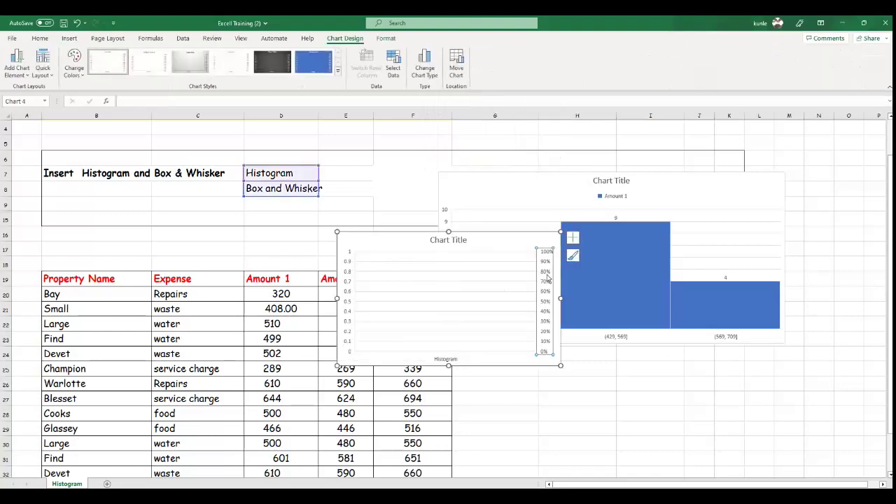
key("Delete")
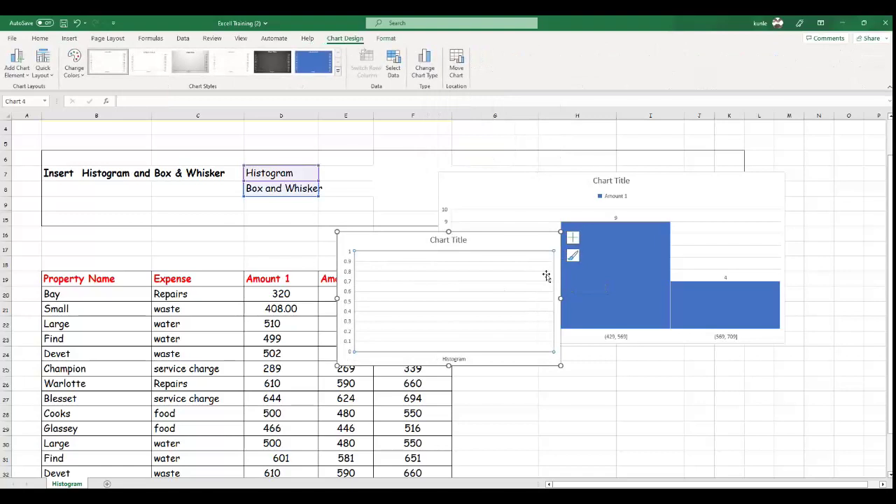
left_click(550, 243)
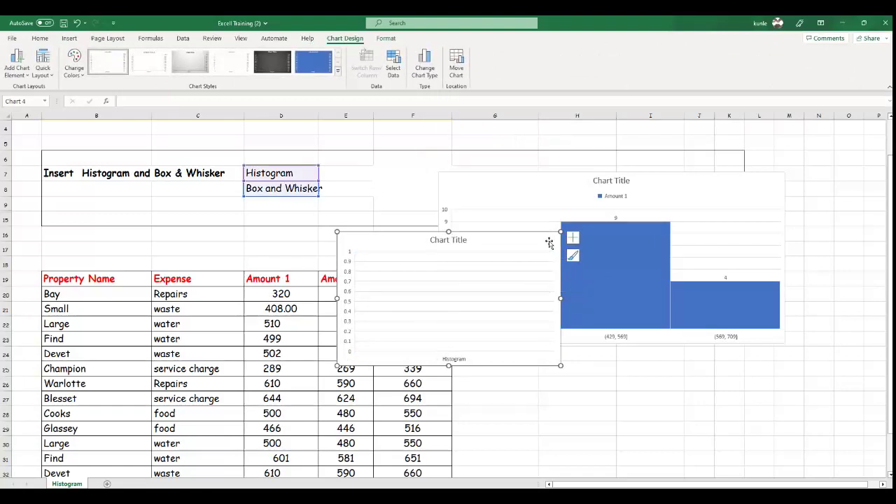
key("Delete")
Step: Change the existing Amount 1 histogram to a Pareto chart and enlarge the chart slightly
left_click(649, 270)
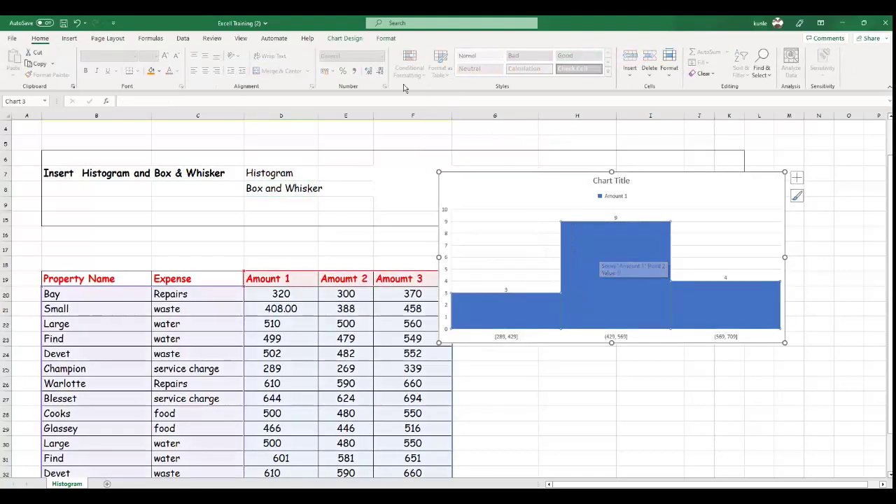
left_click(69, 38)
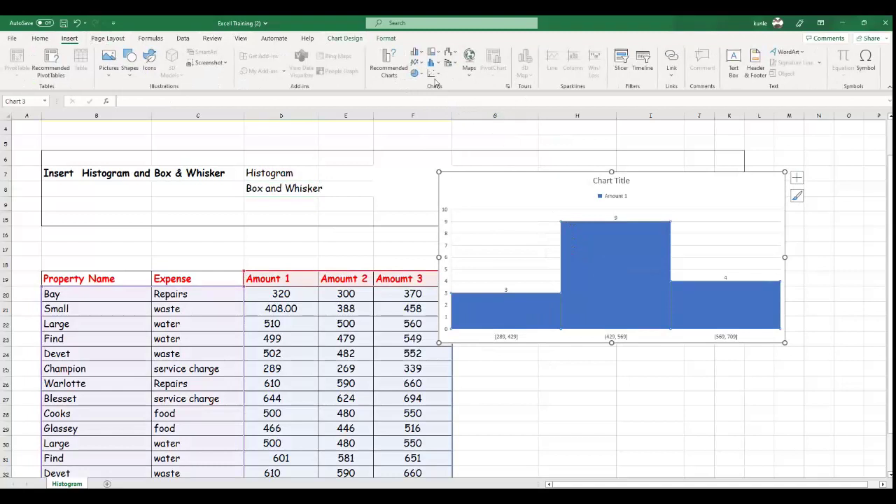
left_click(434, 63)
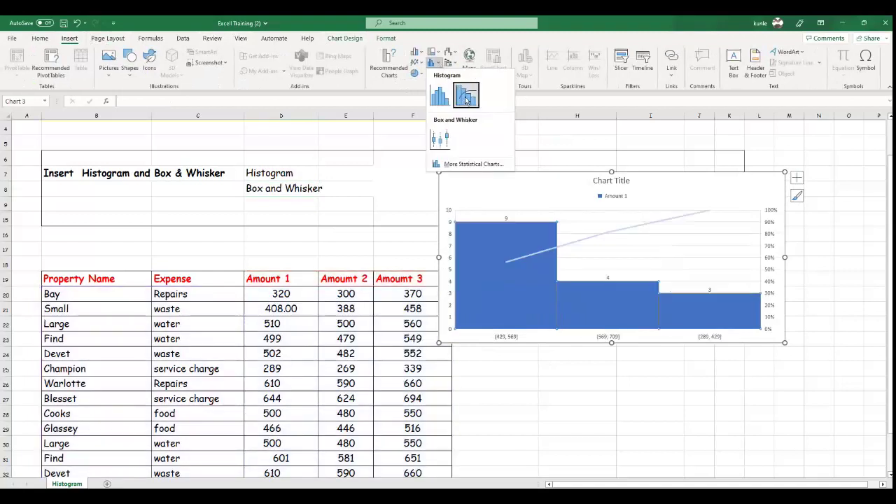
left_click(466, 98)
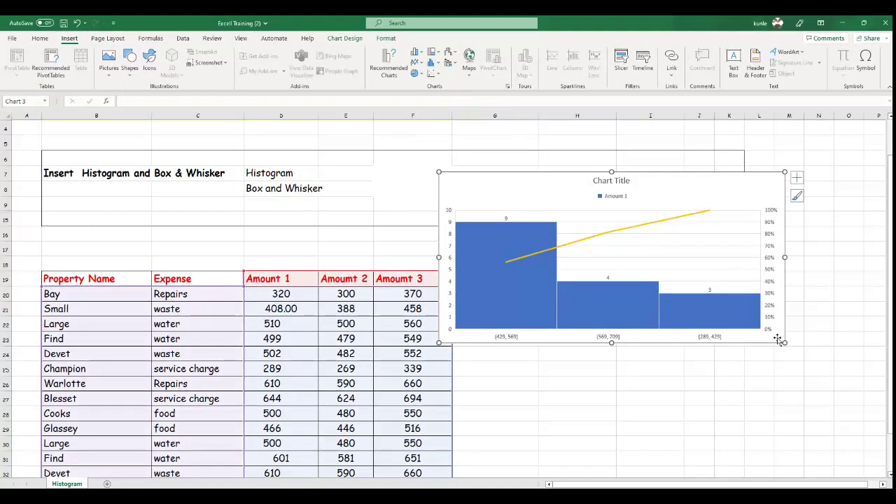
left_click_drag(786, 343, 825, 365)
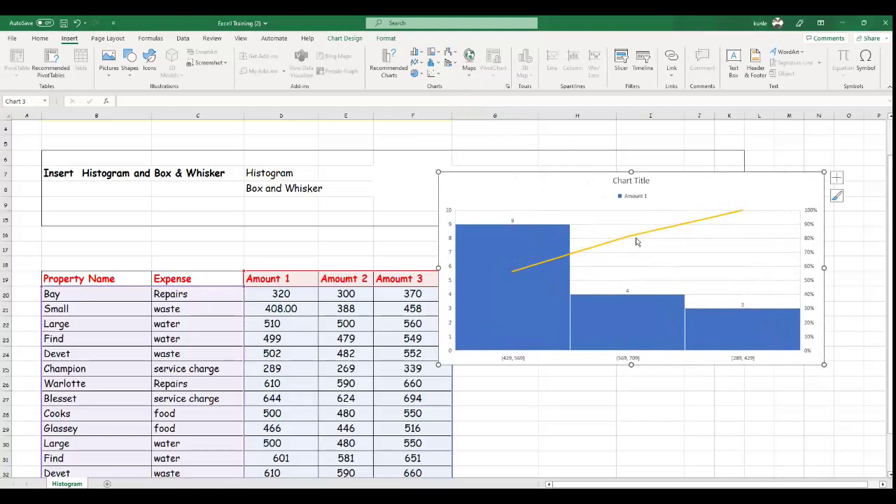
Step: Switch the chart to a plain histogram for comparison and return it to the Pareto type
left_click(436, 65)
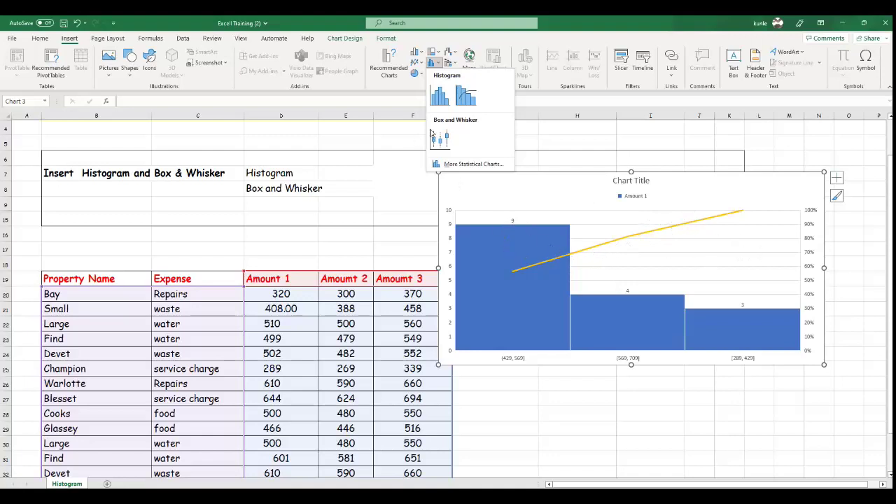
left_click(435, 101)
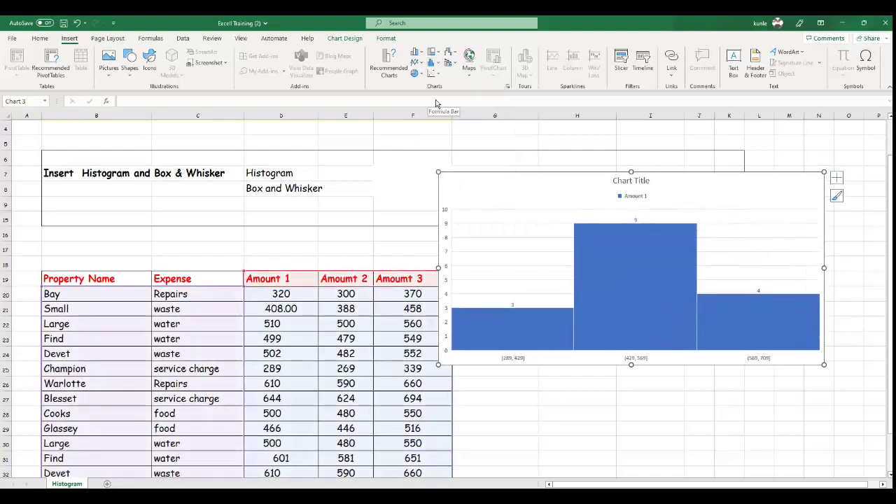
left_click(442, 66)
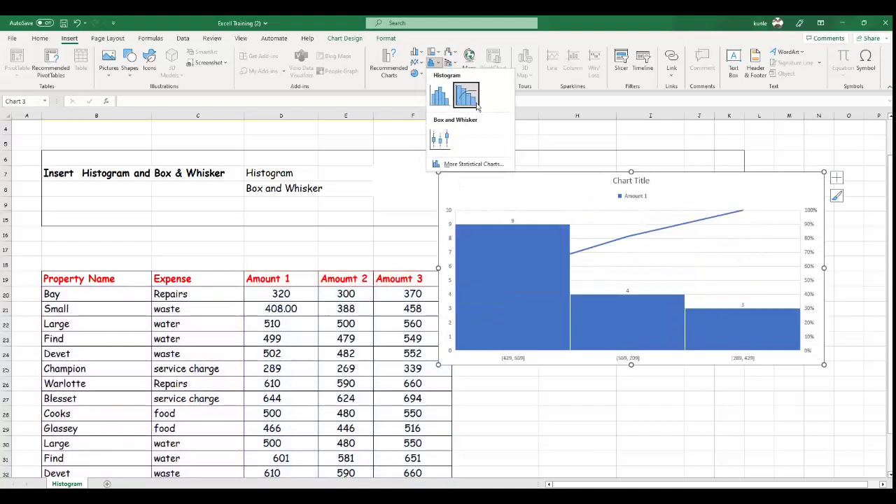
left_click(466, 96)
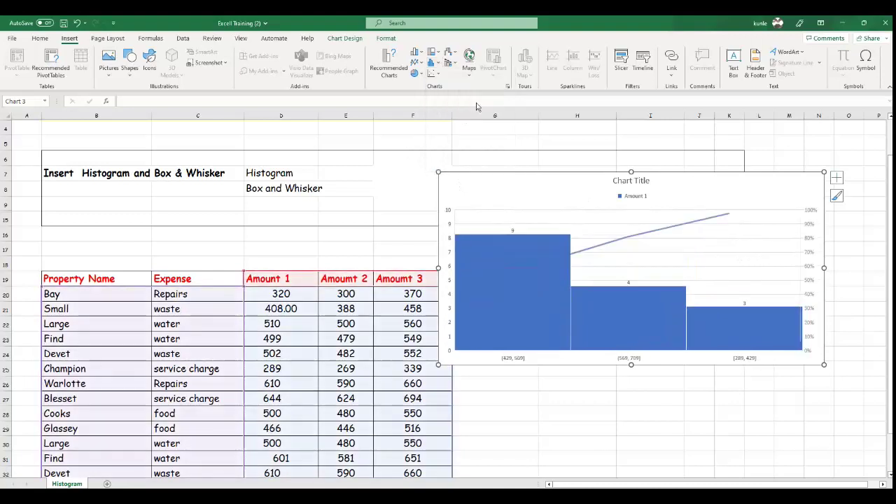
Step: Convert the Pareto chart to a Box and Whisker chart and enlarge it very slightly
left_click(441, 64)
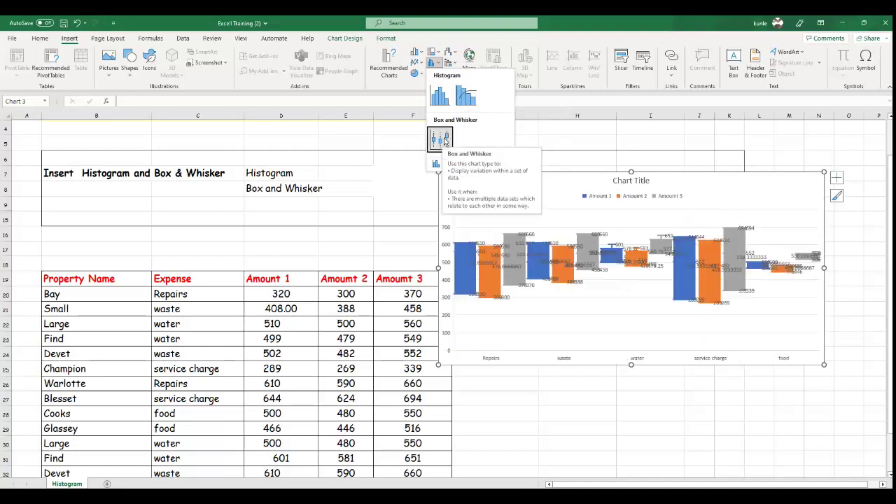
left_click(444, 140)
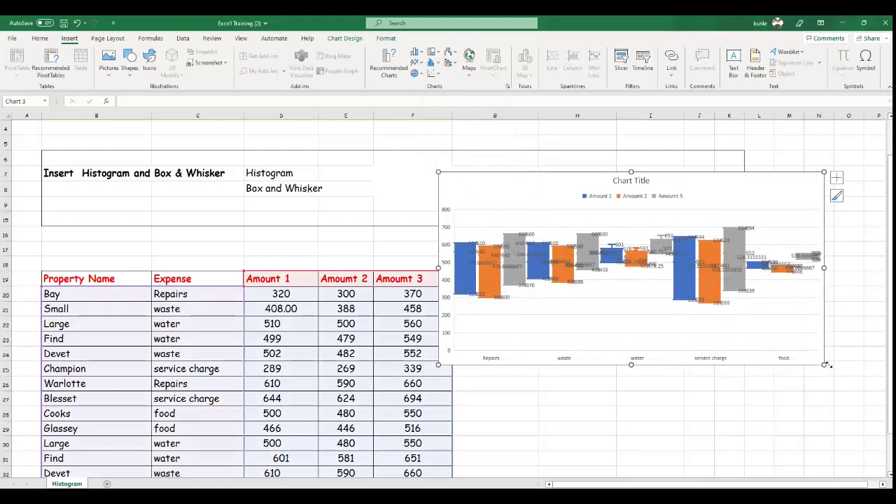
left_click_drag(826, 364, 828, 366)
Step: Remove the data labels from the box and whisker chart and deselect the chart
left_click(843, 180)
left_click(844, 183)
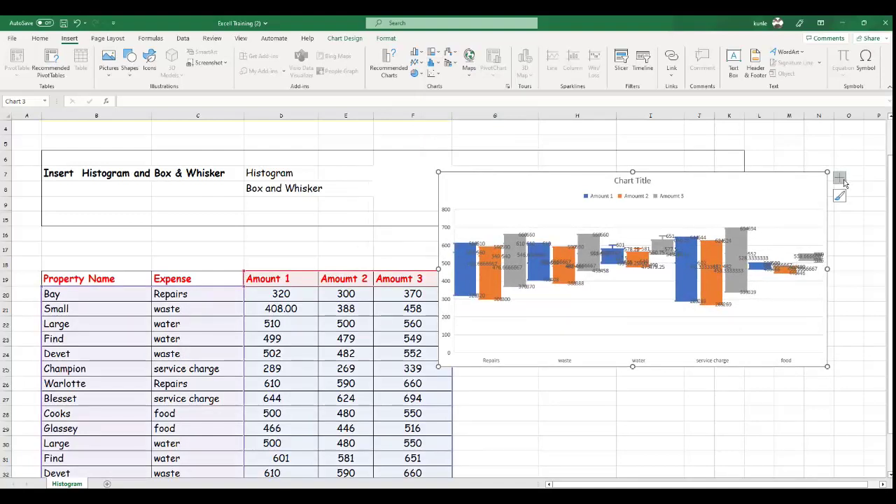
left_click(844, 183)
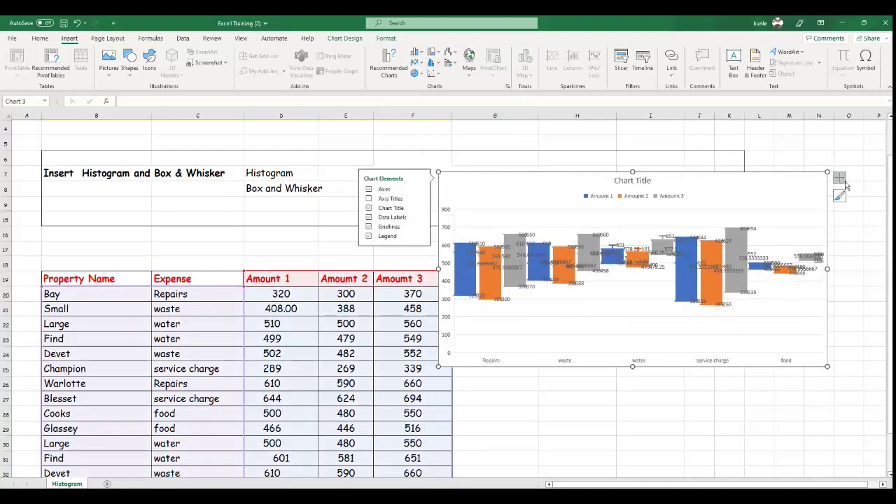
left_click(370, 217)
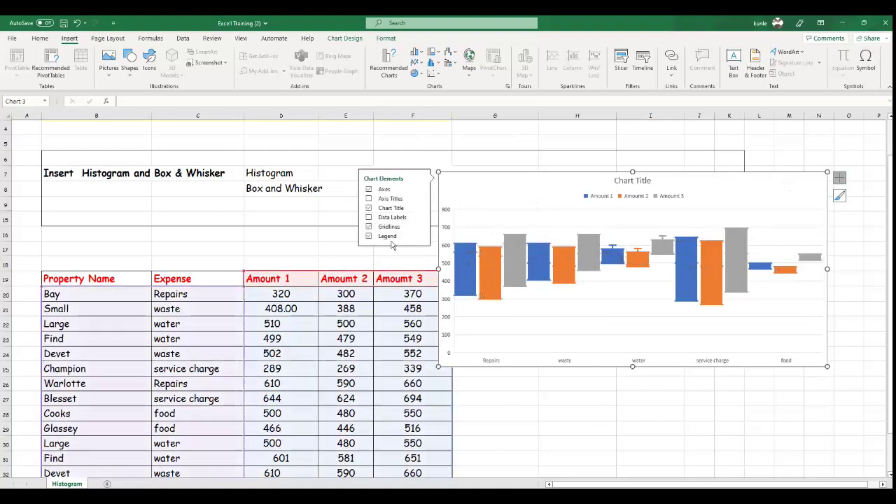
left_click(626, 399)
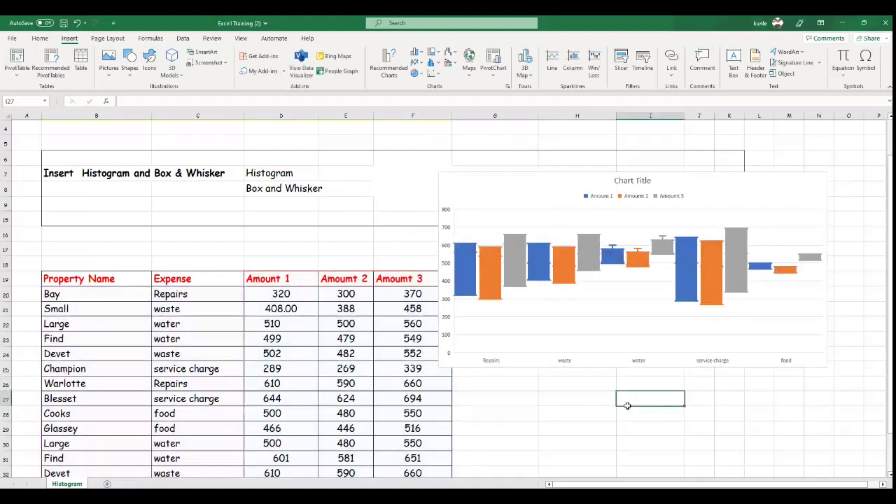
Step: Compare the Amount 1 box for Repairs with the table's Repairs entries, including cells C20 and D33
left_click(561, 297)
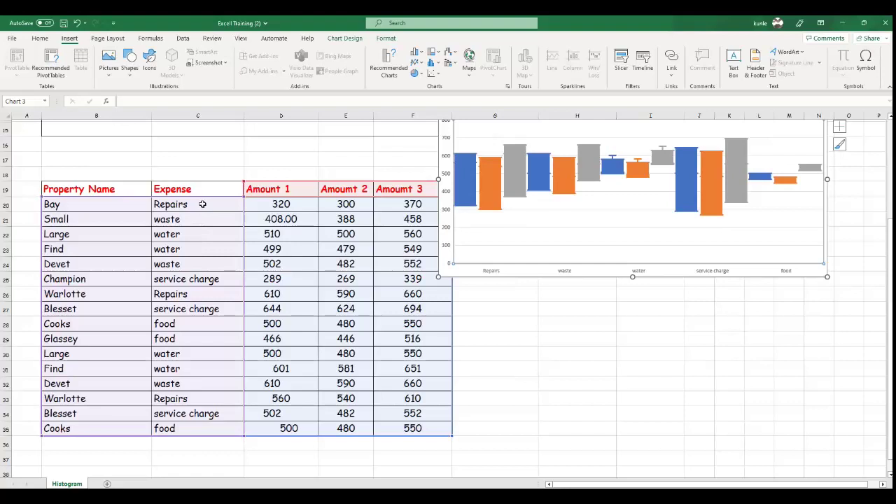
left_click(202, 204)
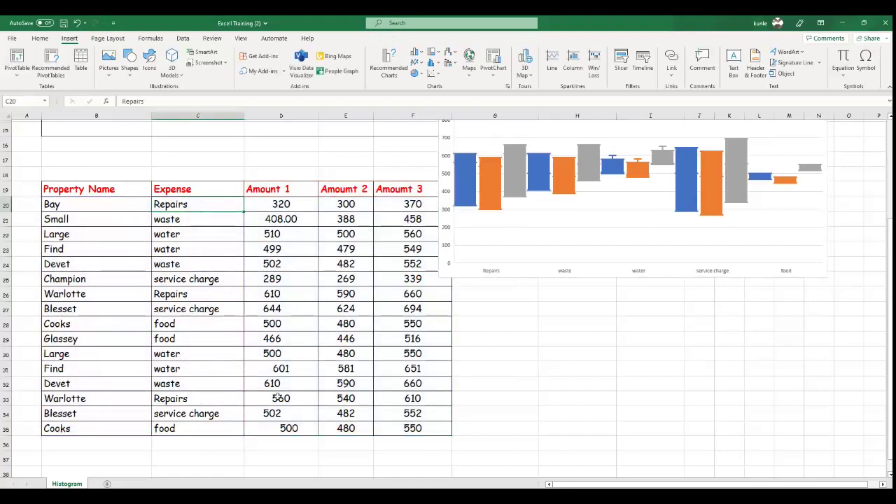
left_click(283, 393)
scroll(439, 333, "up", 2)
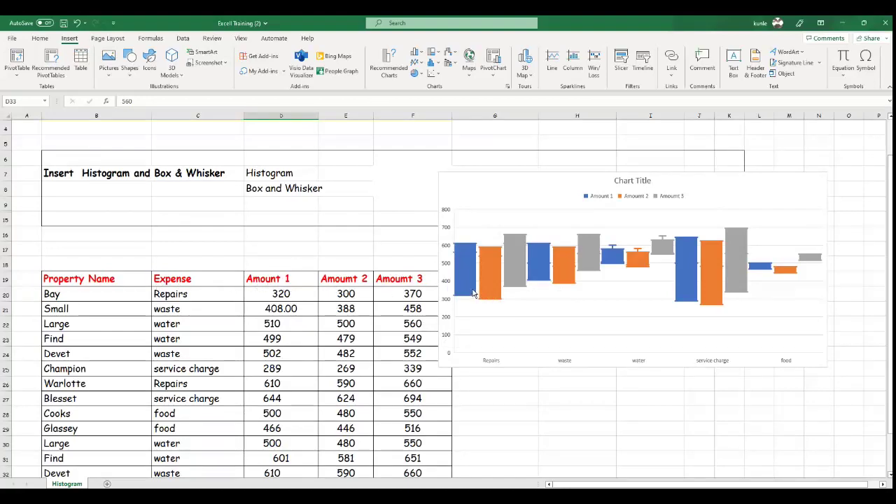
scroll(474, 293, "up", 1)
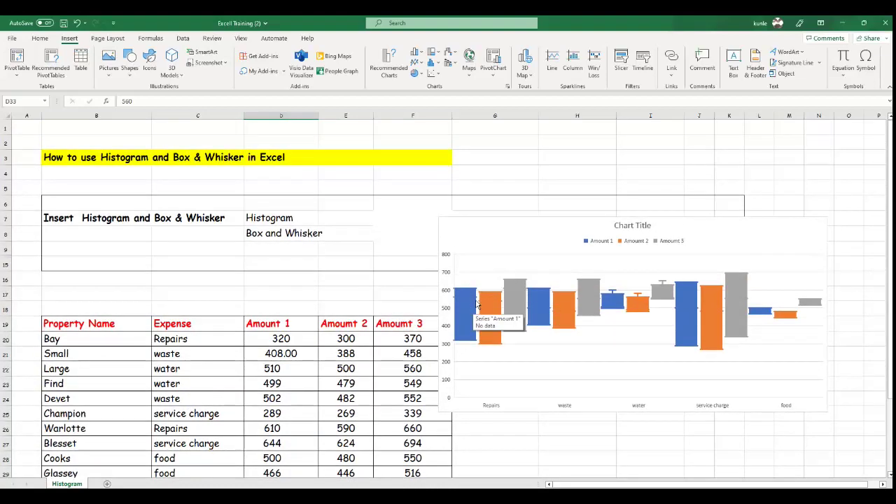
Step: Check the Repairs amounts in D20:F20, D33 and E33 against the Repairs boxes, selecting the Amount 1 series in the chart
left_click(441, 69)
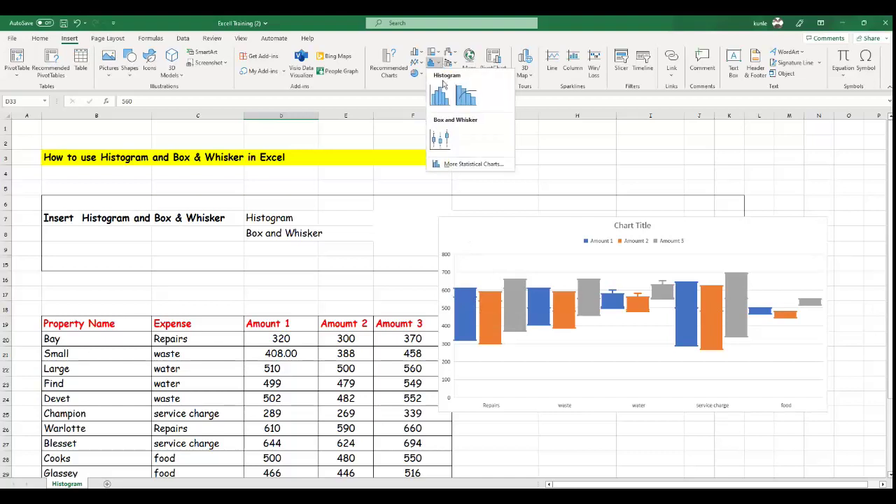
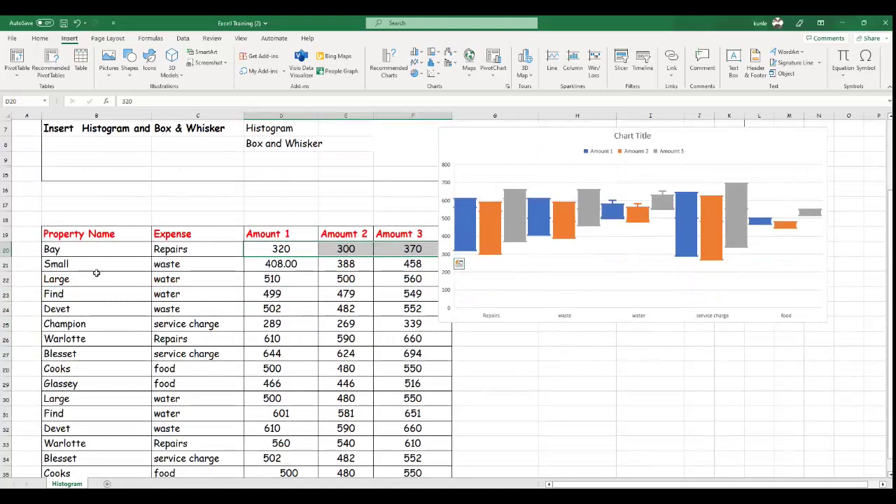
scroll(189, 280, "down", 1)
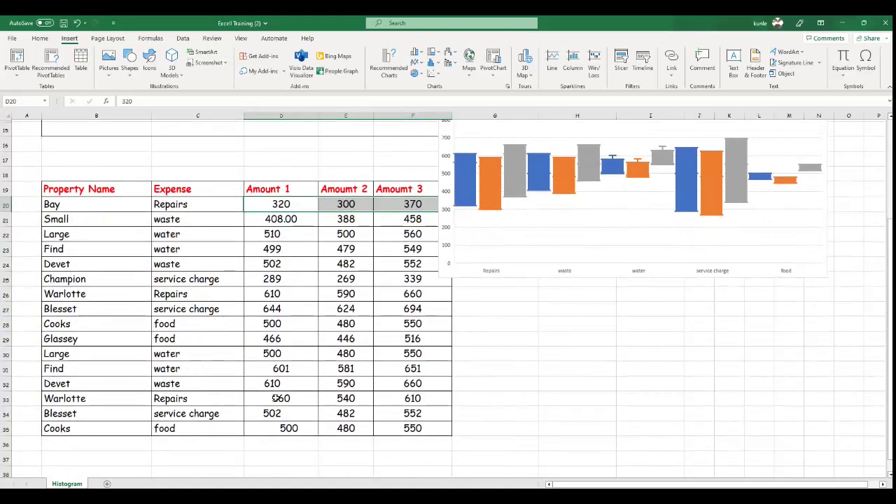
left_click(288, 397)
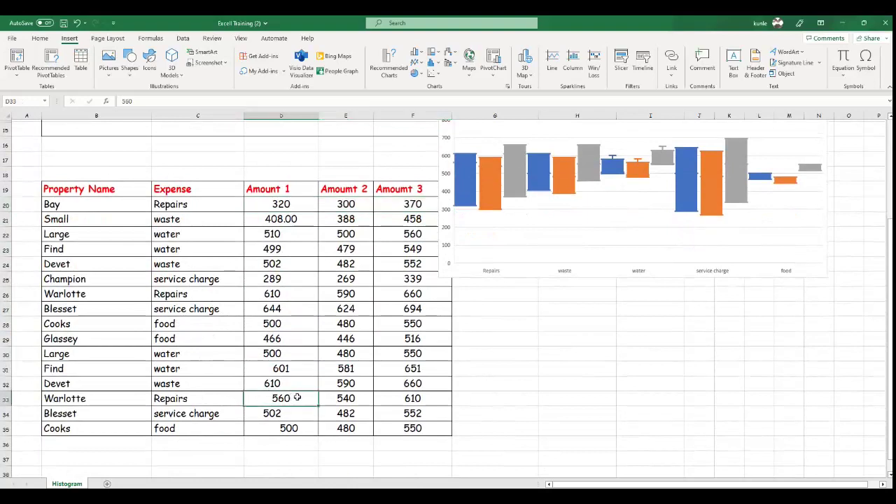
left_click(343, 397)
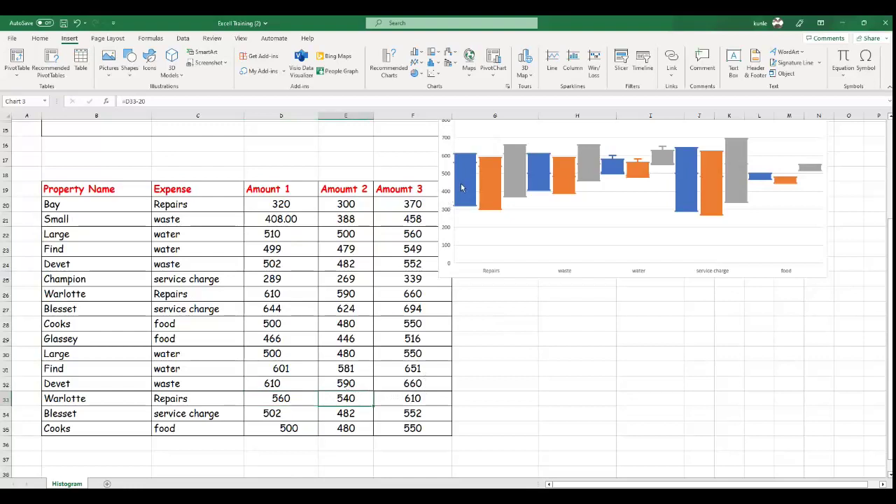
left_click(462, 185)
scroll(490, 224, "up", 1)
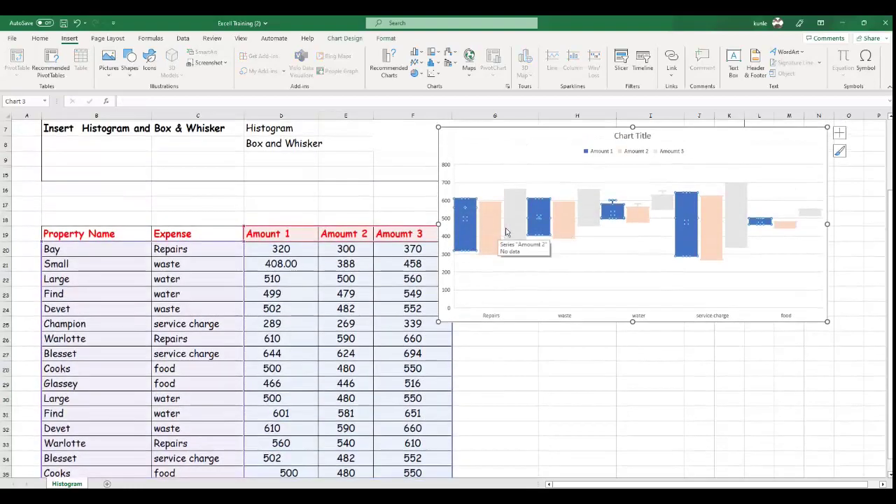
Step: Add data labels to the box and whisker chart and enlarge the chart to make the labels easier to read
left_click(849, 134)
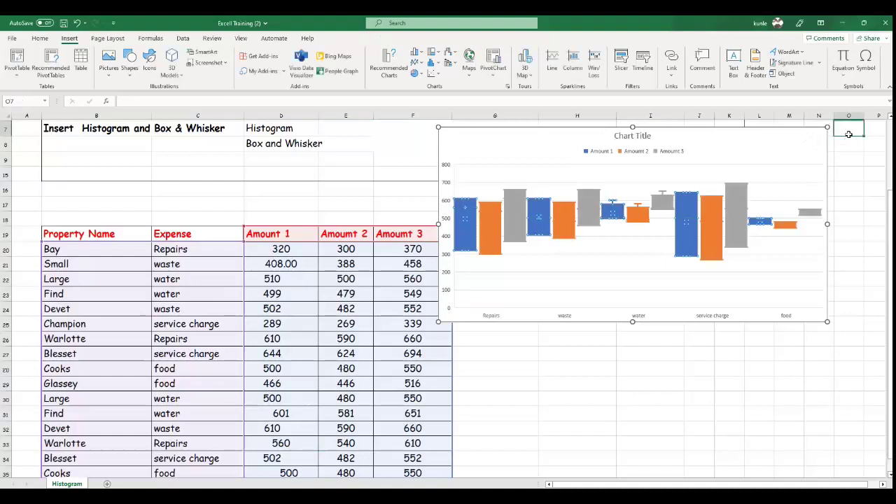
left_click(568, 219)
left_click(843, 137)
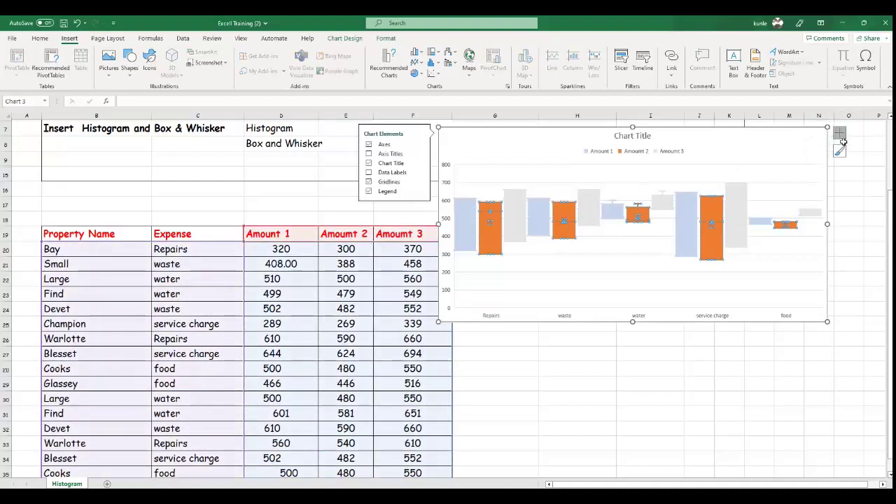
left_click(370, 172)
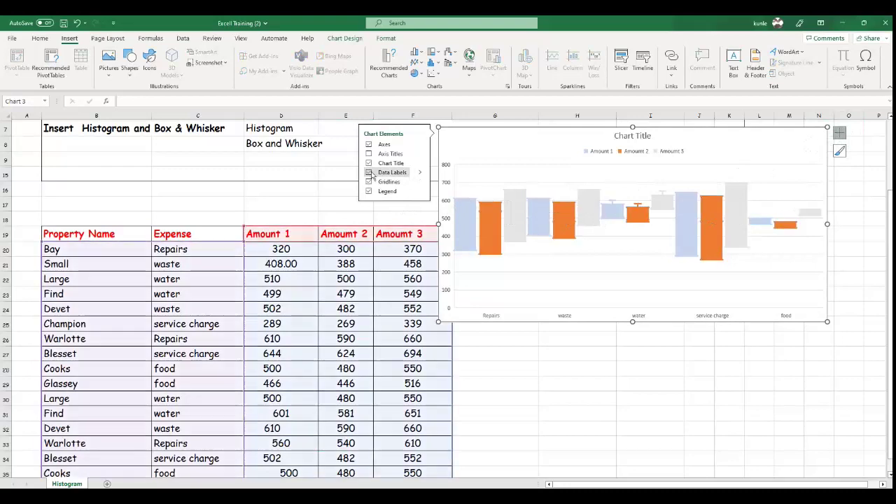
left_click_drag(828, 321, 885, 386)
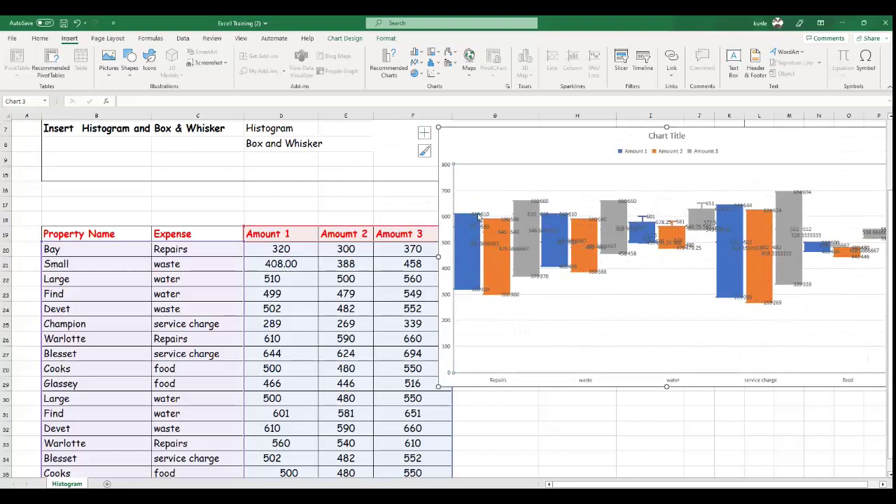
Step: Compare the data labels on the Amount 1 box for Repairs with the table's Repairs amount in cell D33
mouse_move(473, 233)
mouse_move(475, 248)
left_click(296, 443)
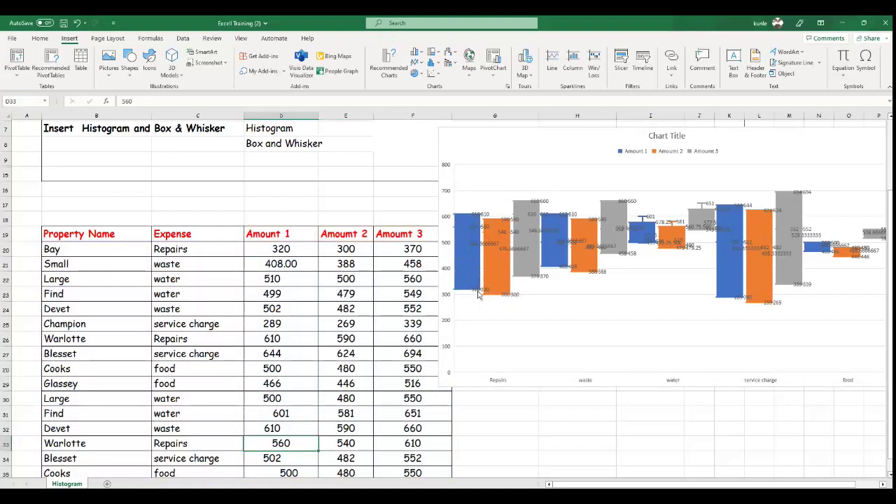
mouse_move(478, 295)
Step: Highlight the Amount 2, Amount 3 and Amount 1 series in turn to compare their boxes across the expense categories
left_click(507, 285)
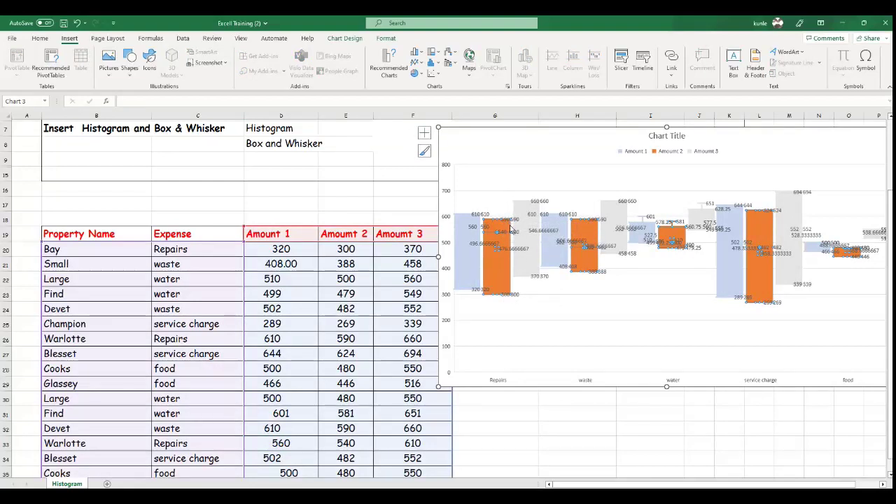
left_click(537, 265)
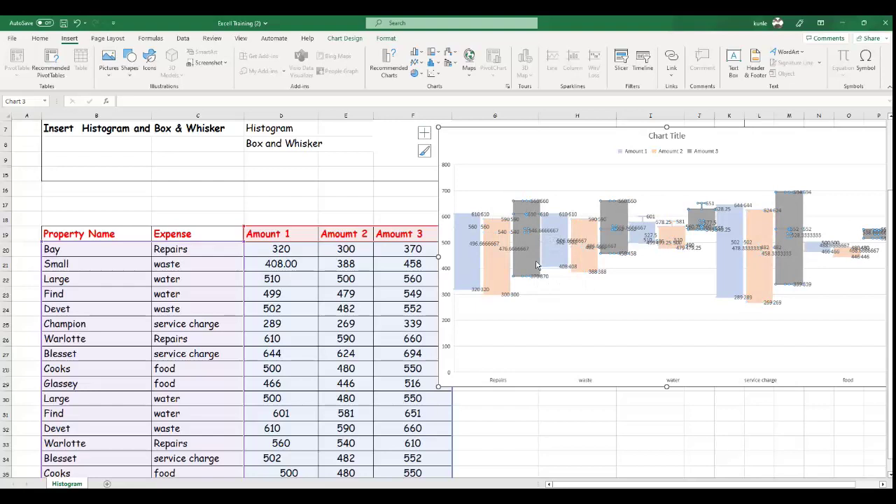
left_click(611, 329)
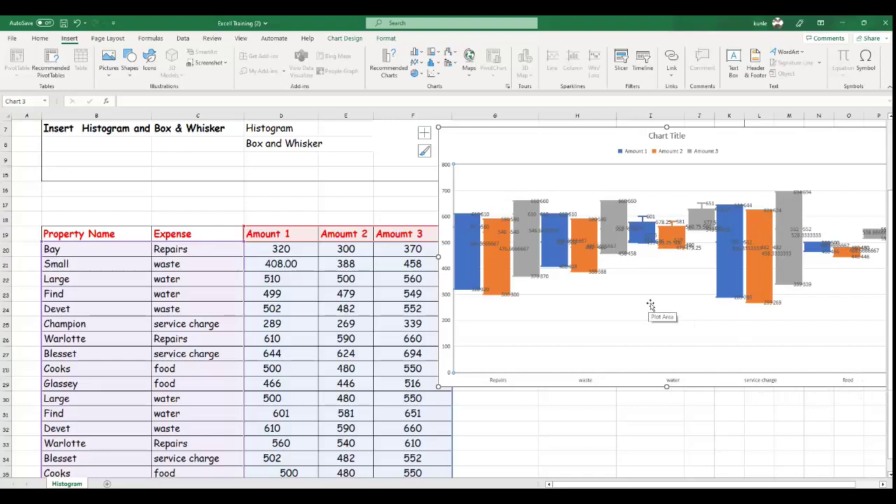
left_click(471, 271)
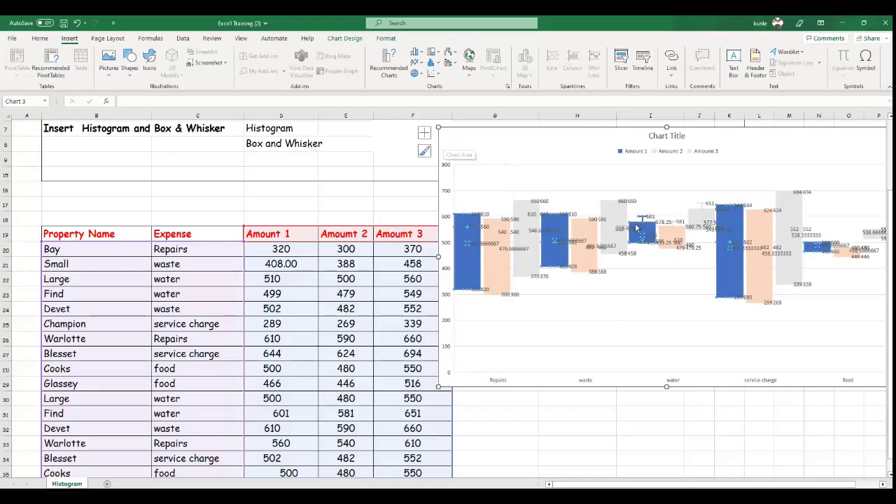
Step: Select the box and whisker chart's title and review the chart alongside the expense table
scroll(616, 231, "up", 1)
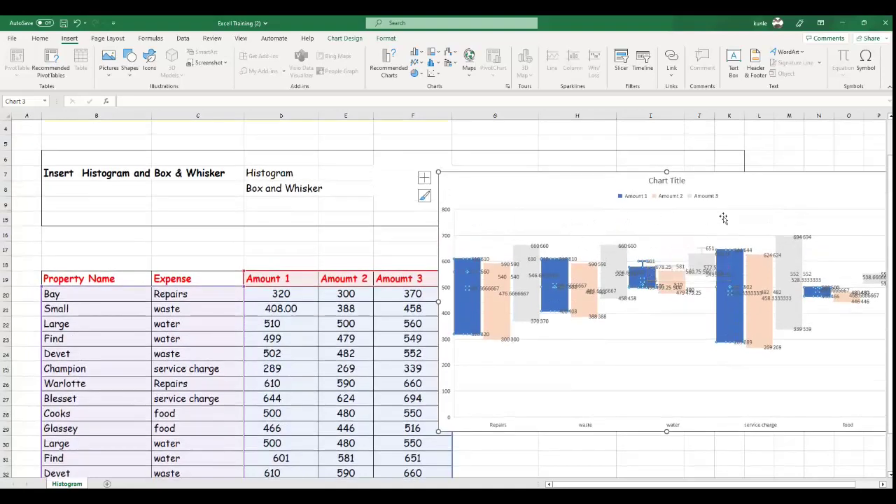
left_click(677, 182)
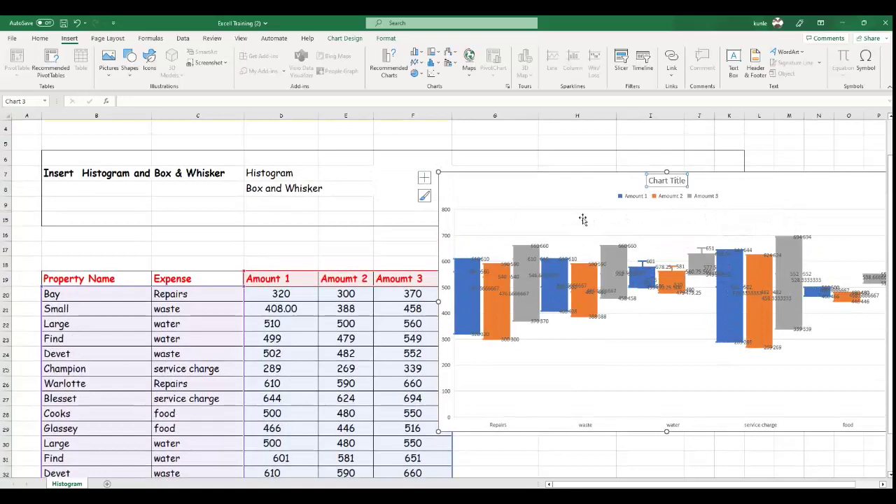
scroll(687, 344, "up", 1)
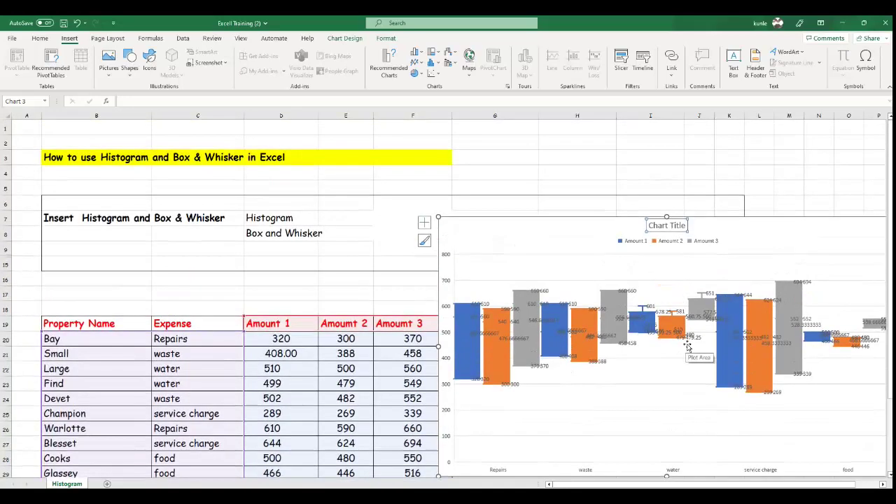
scroll(686, 344, "down", 2)
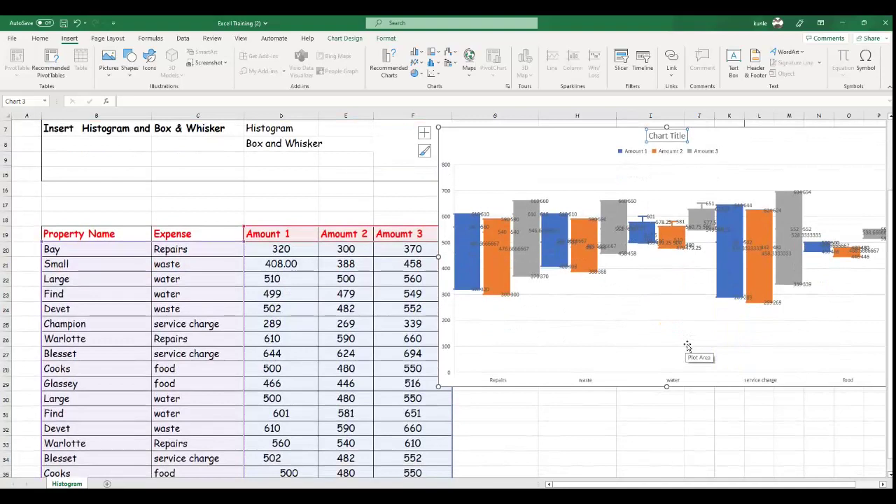